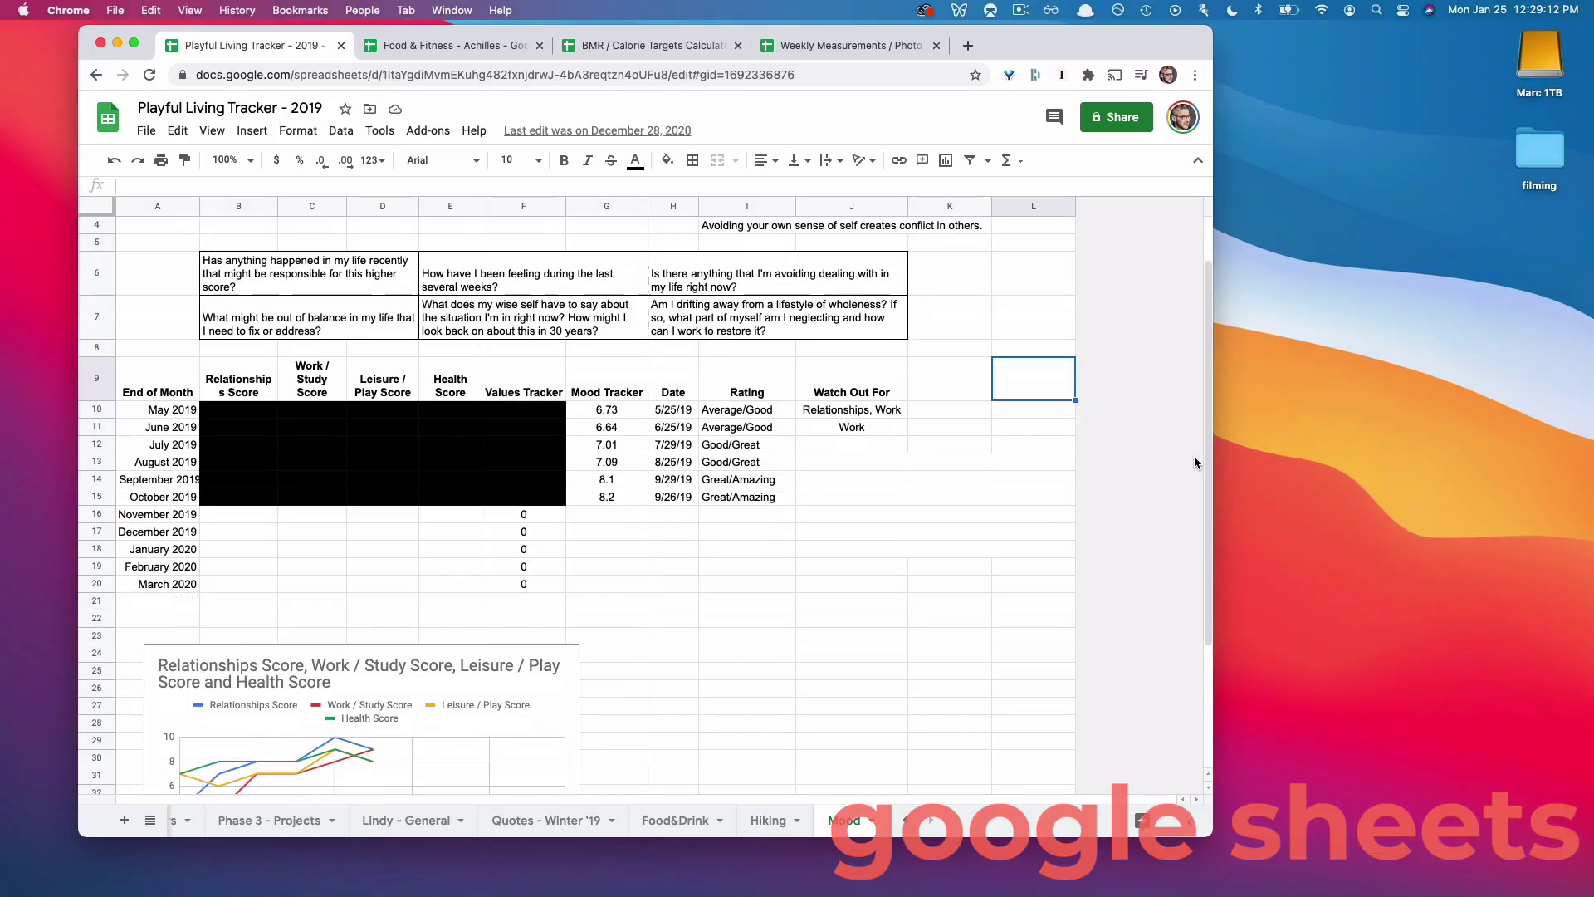
# Step: Scroll down and across the tracker spreadsheet to review its rows and columns
pyautogui.scroll(-5, 1194, 462)
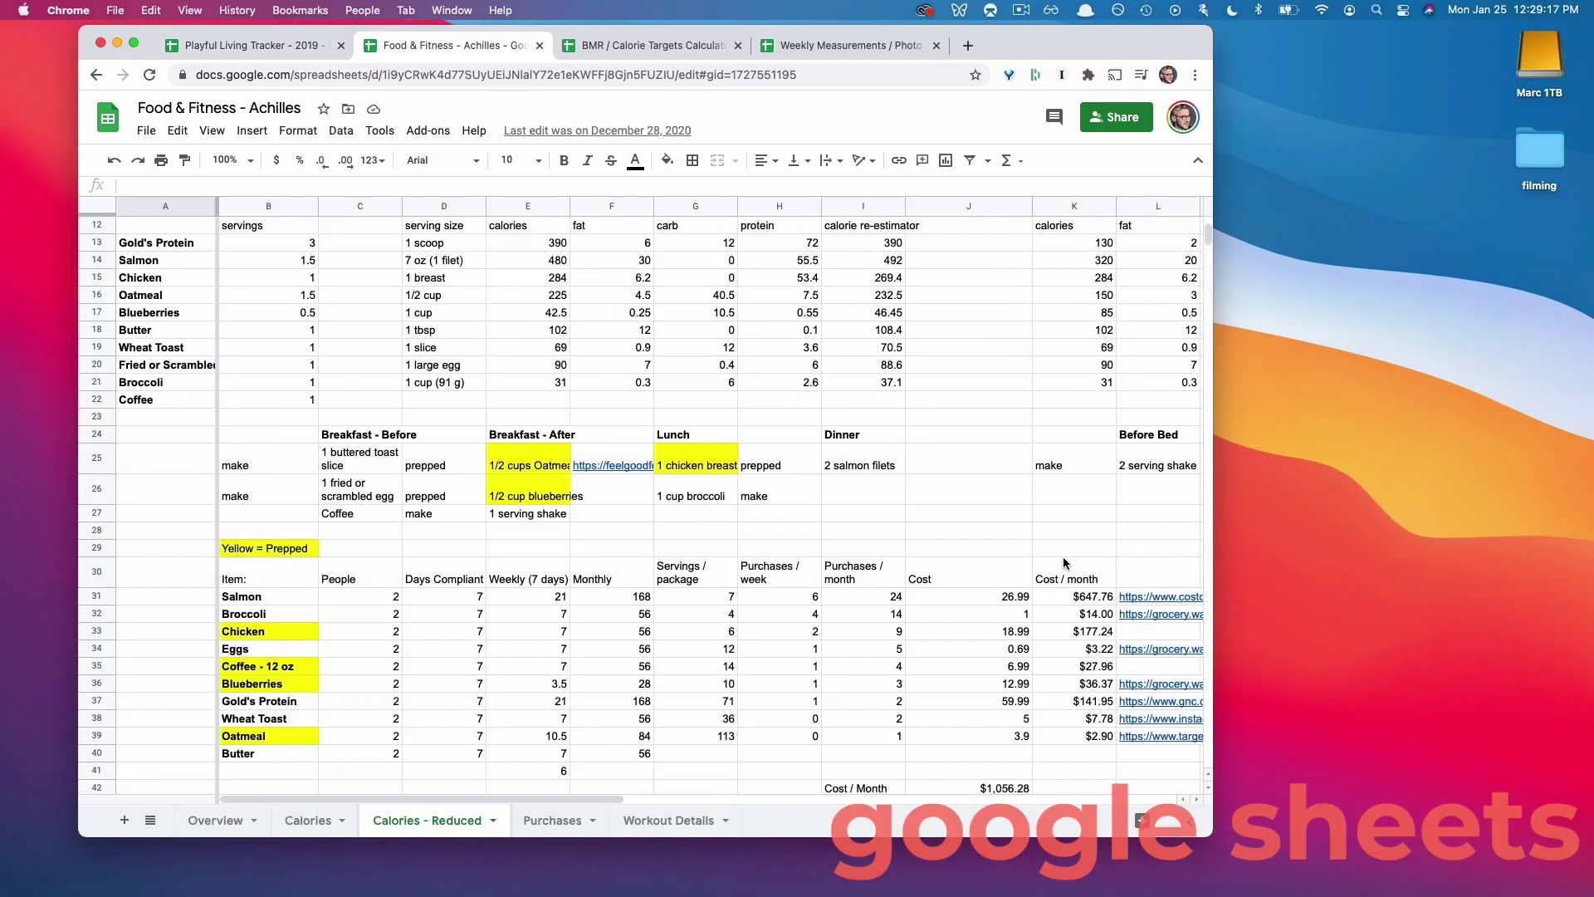
pyautogui.hscroll(5, 1063, 563)
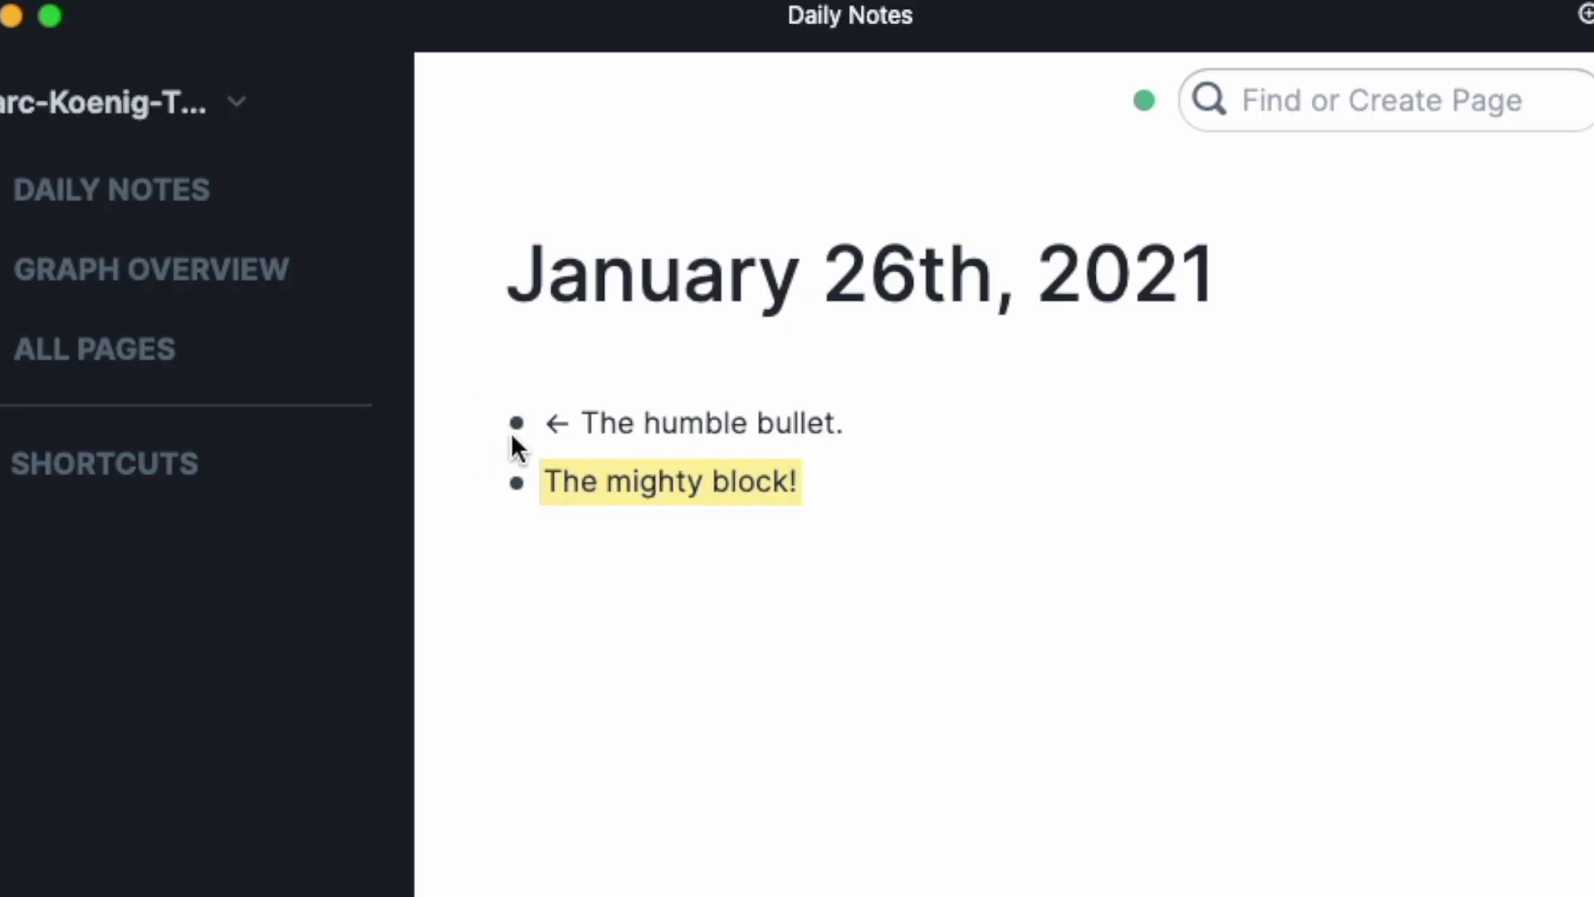
# Step: Select the humble bullet block, then finish a sentence ending in 'day.' in the January 11th note
pyautogui.moveTo(515, 415); pyautogui.dragTo(347, 518)
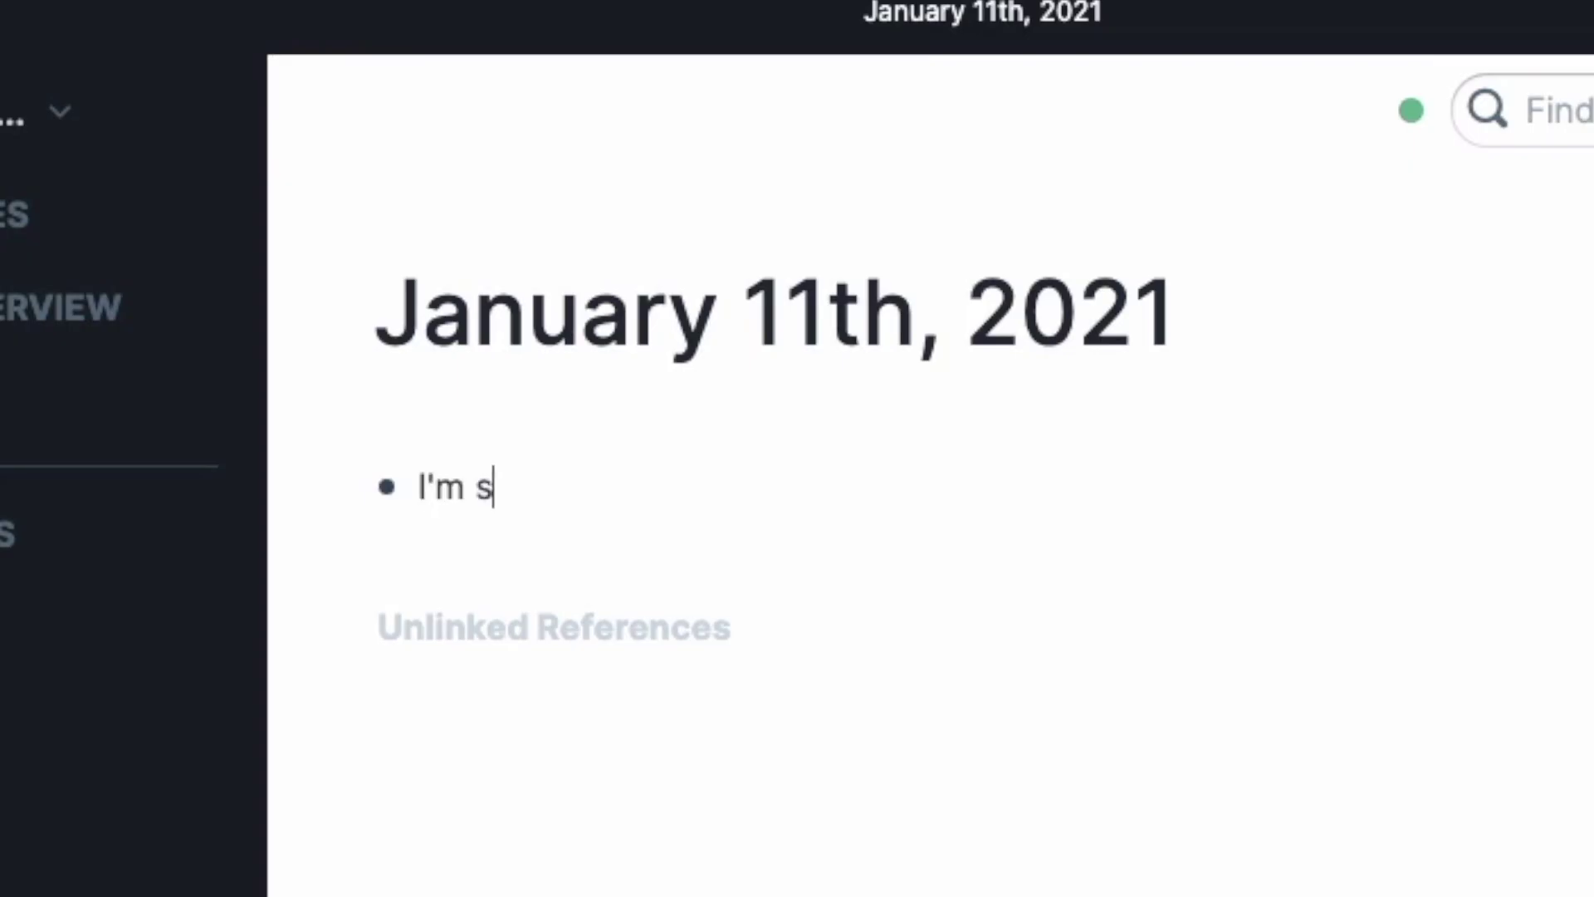
pyautogui.write('day.')
pyautogui.press('Return')
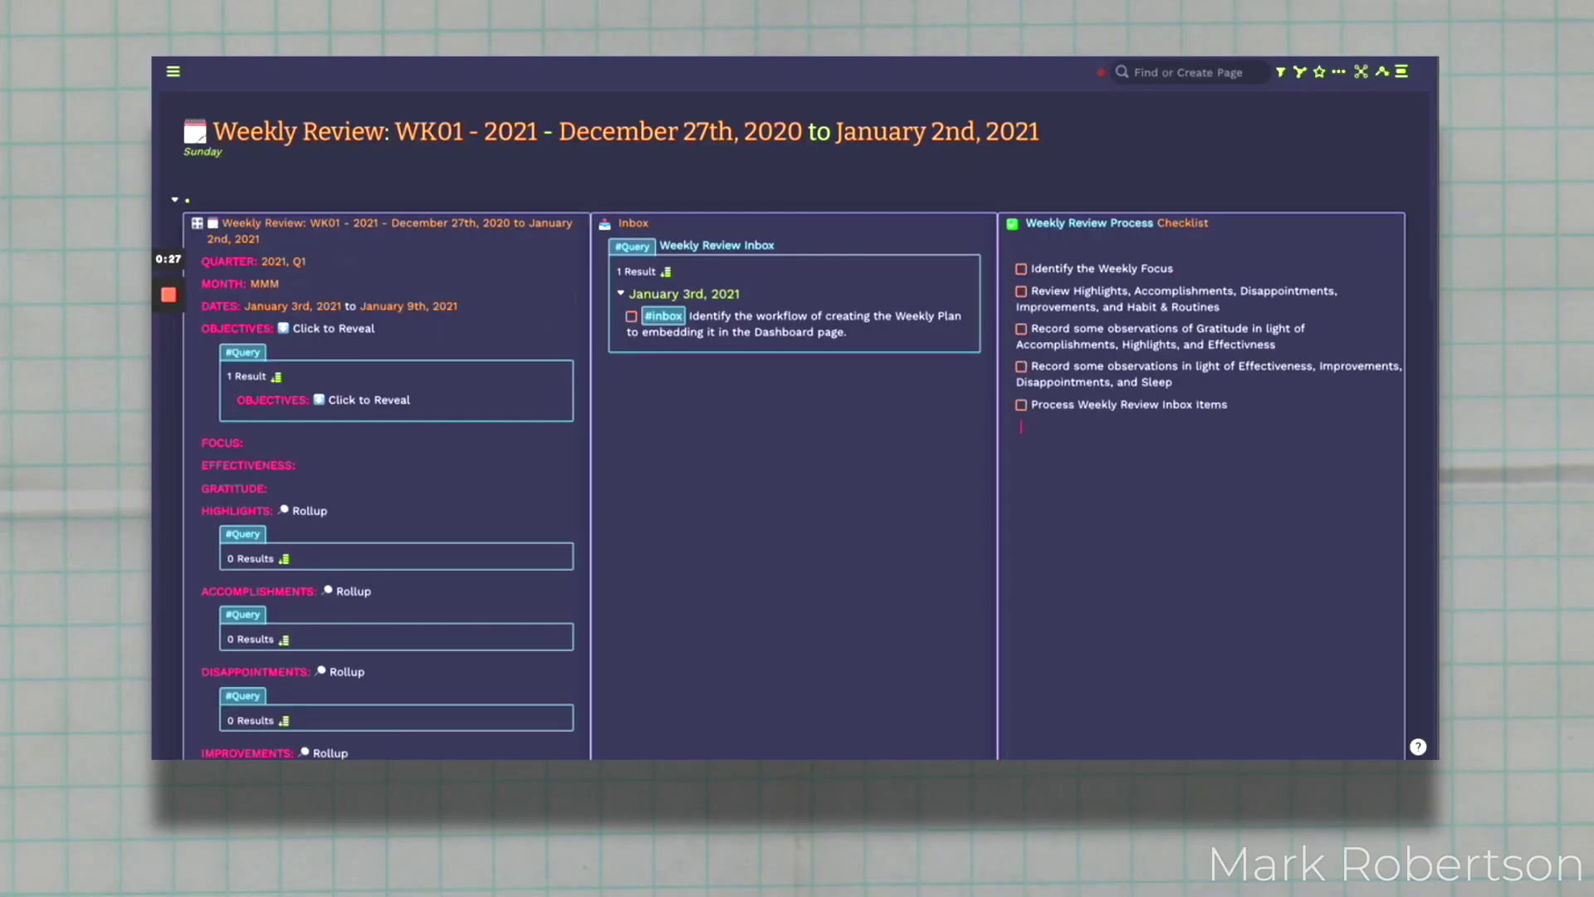
# Step: Scroll down through the example daily pages
pyautogui.scroll(-4, 1074, 481)
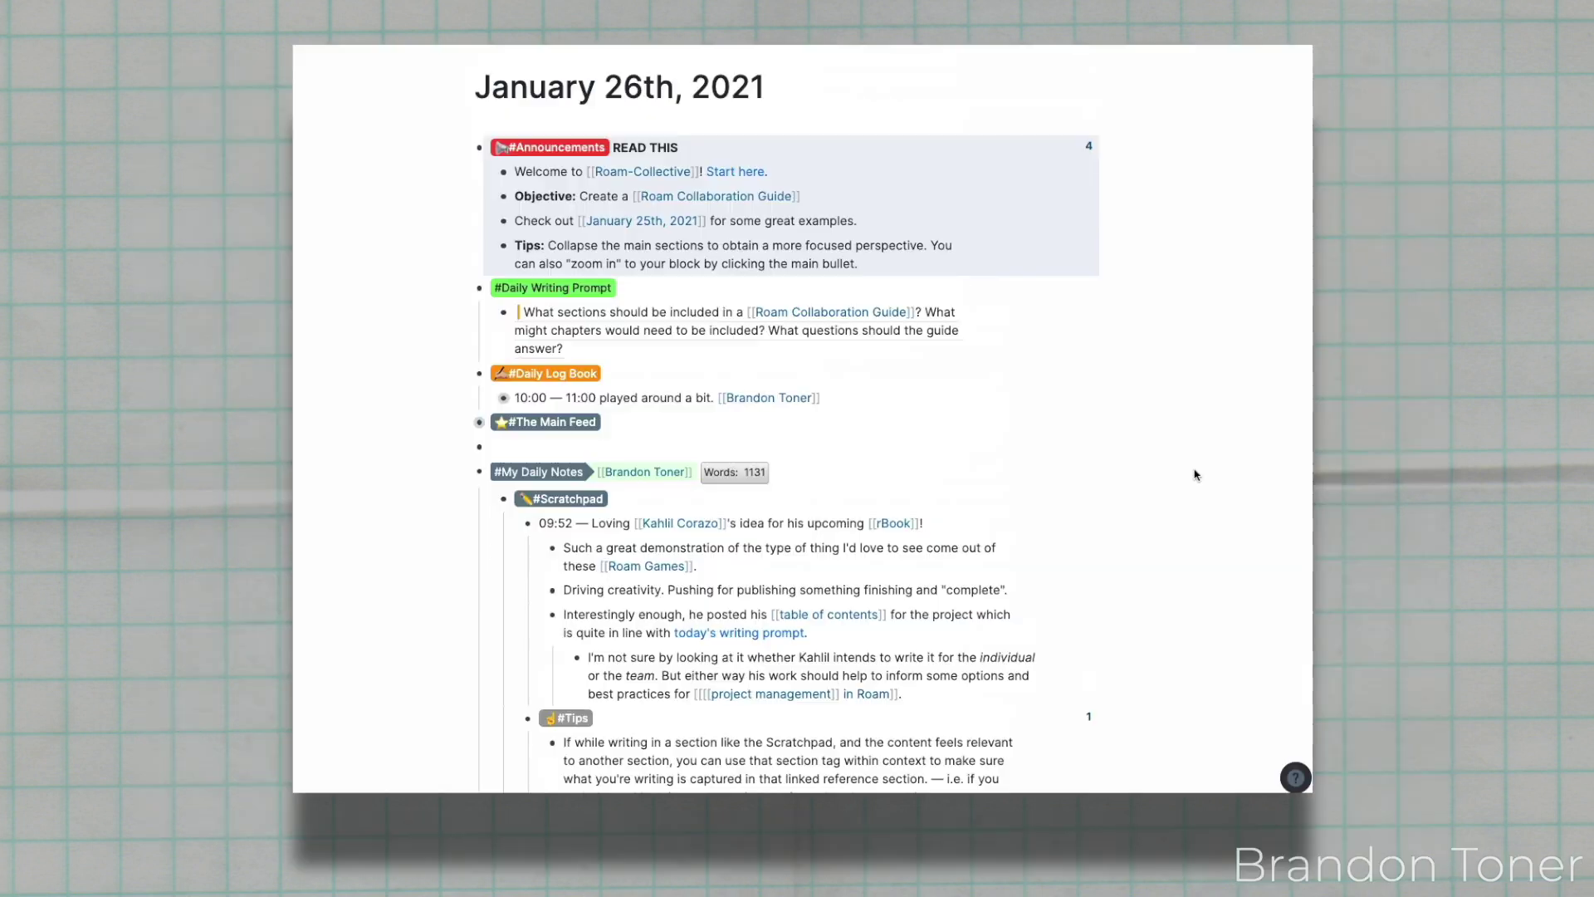
pyautogui.scroll(-10, 1196, 475)
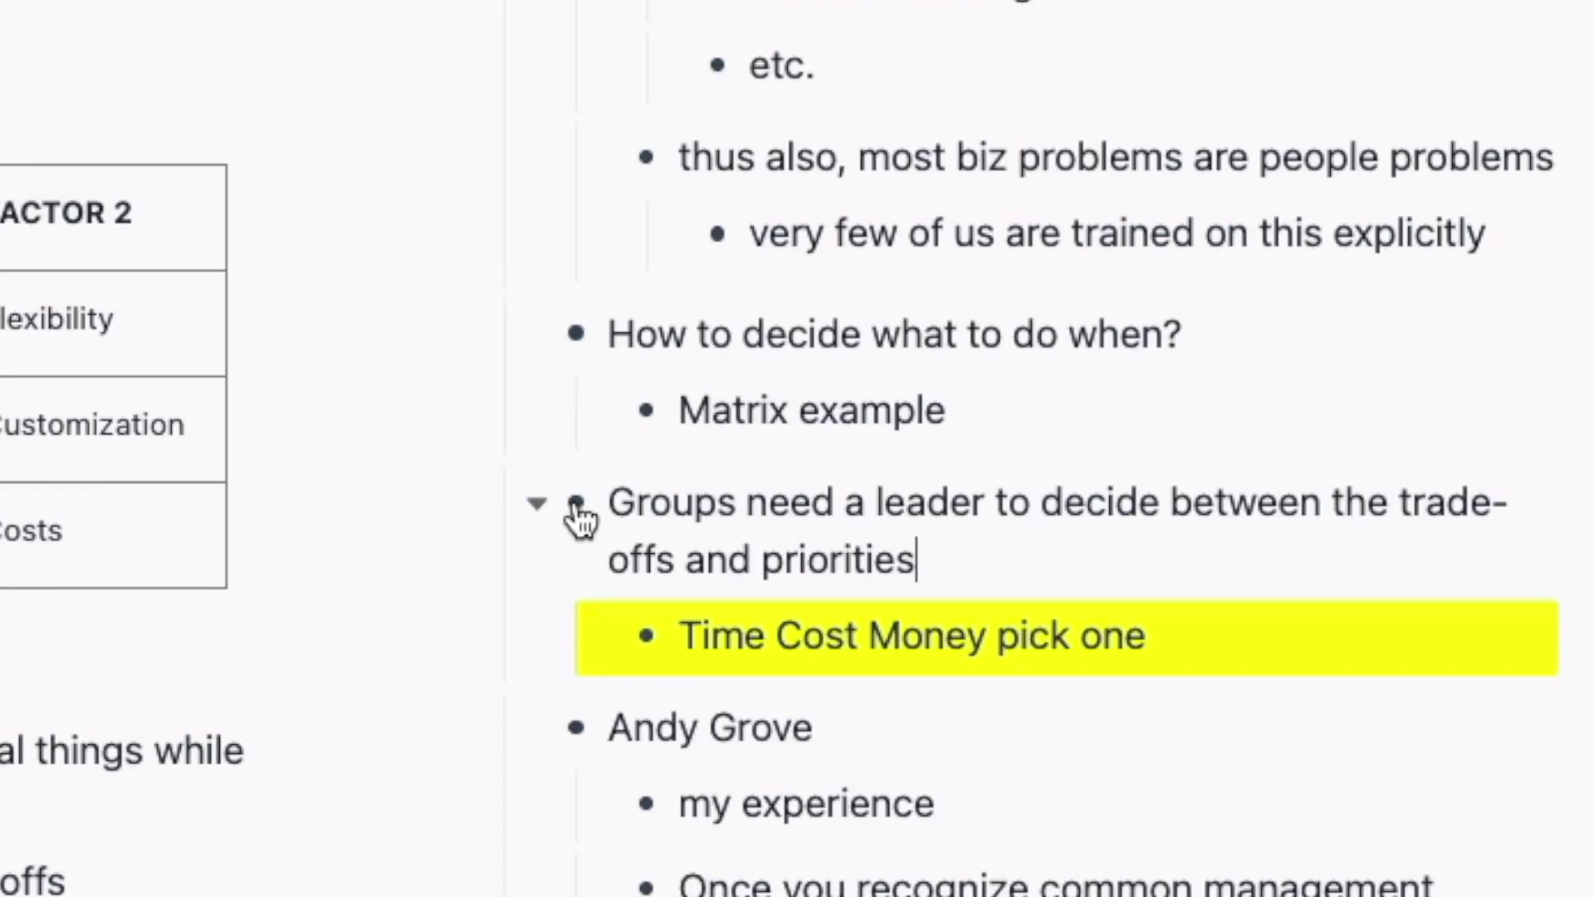
# Step: Nest a block under Managers tradeoffs, then highlight the triangle definition and move its block
pyautogui.moveTo(581, 515); pyautogui.dragTo(232, 343)
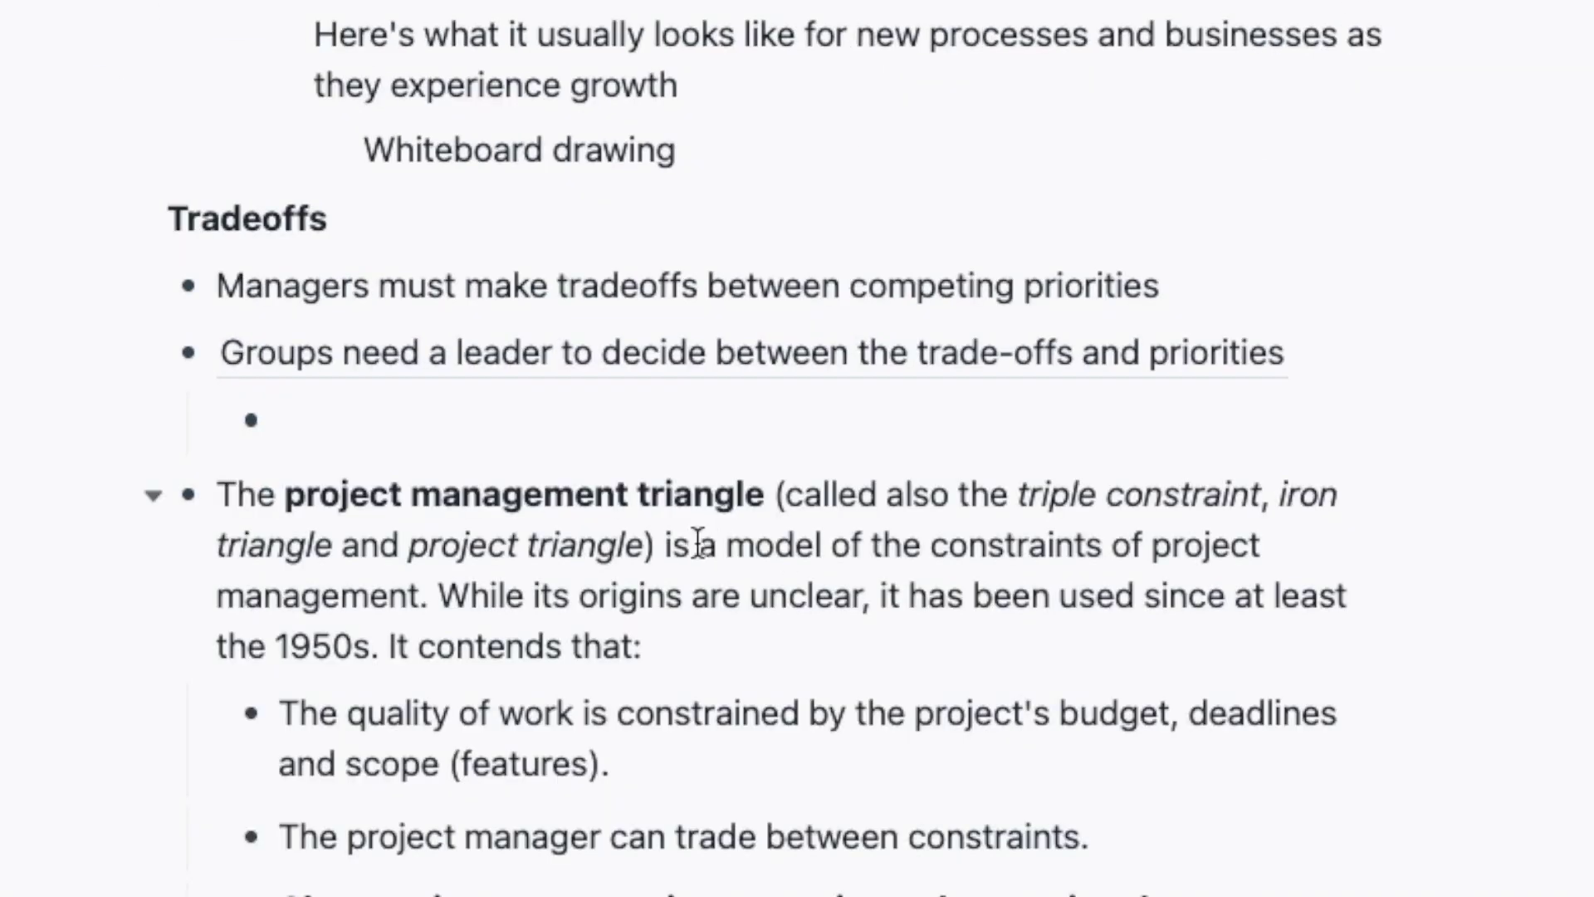
pyautogui.moveTo(708, 451); pyautogui.dragTo(932, 594)
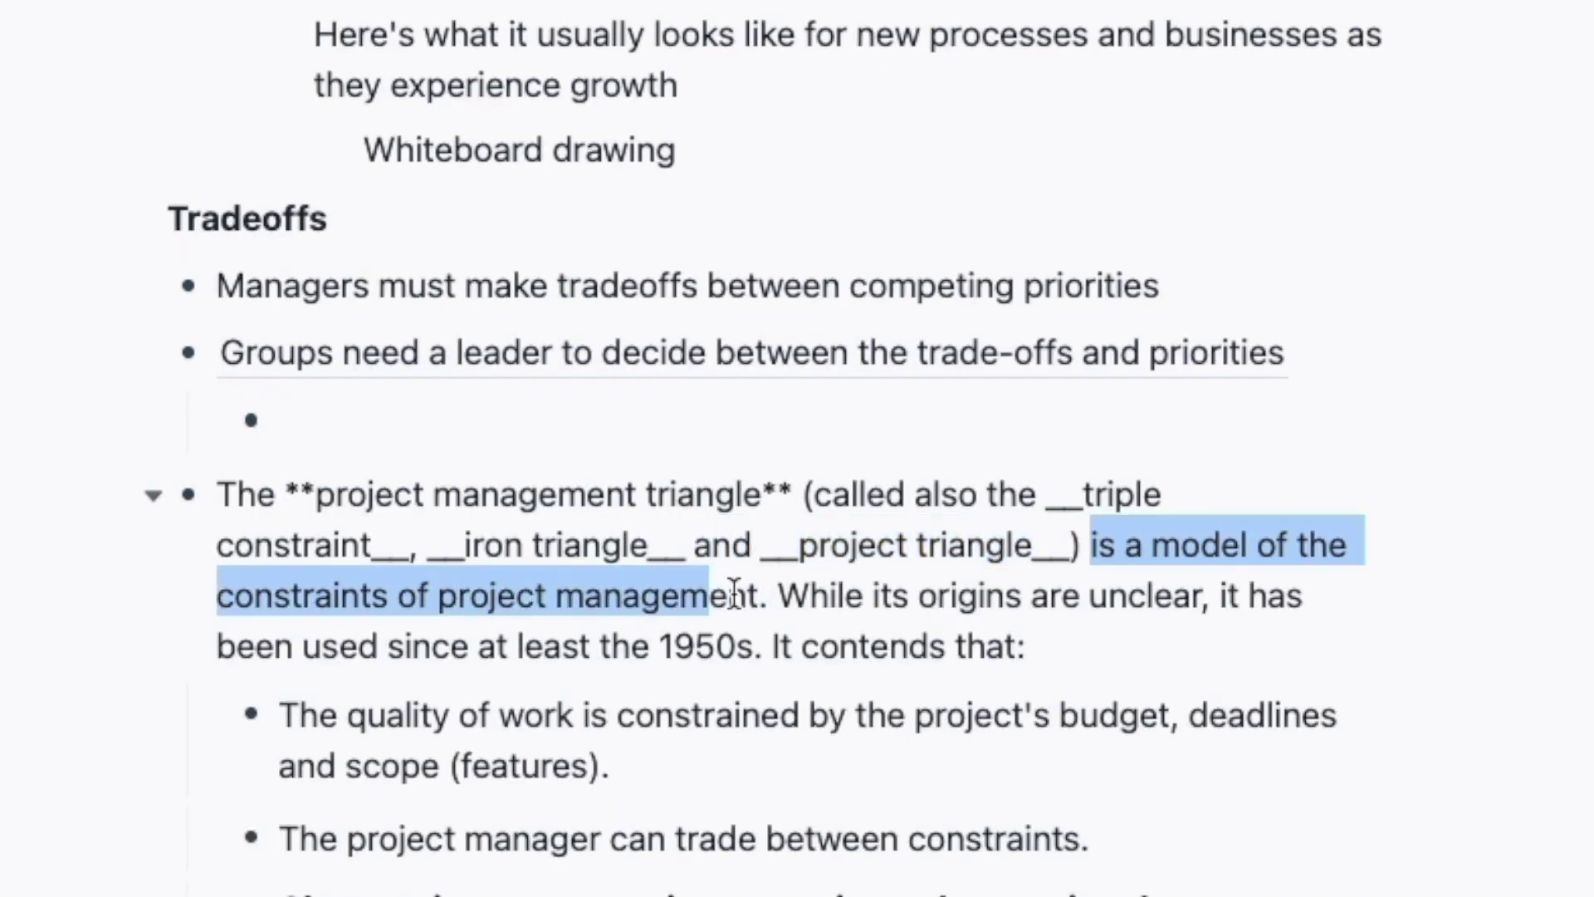
pyautogui.hotkey('ctrl', 'h')
pyautogui.press('Escape')
pyautogui.moveTo(189, 494); pyautogui.dragTo(296, 412)
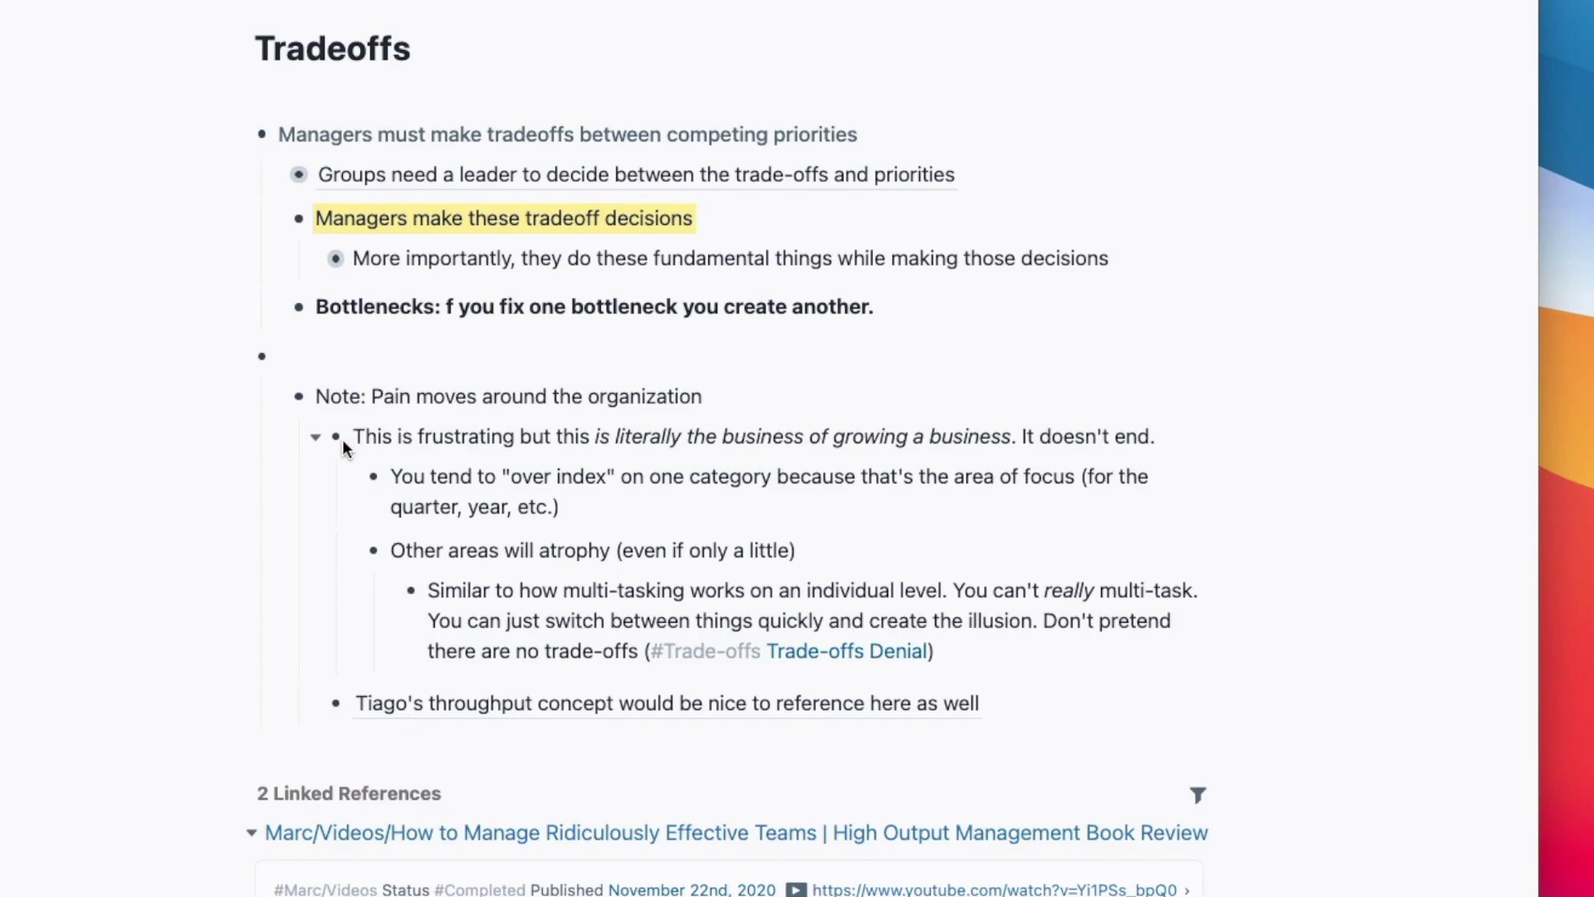
# Step: Add the missing 'i' to Bottlenecks and select the empty bullet and Note blocks
pyautogui.click(461, 307)
pyautogui.write('i')
pyautogui.moveTo(1107, 694); pyautogui.dragTo(1050, 588)
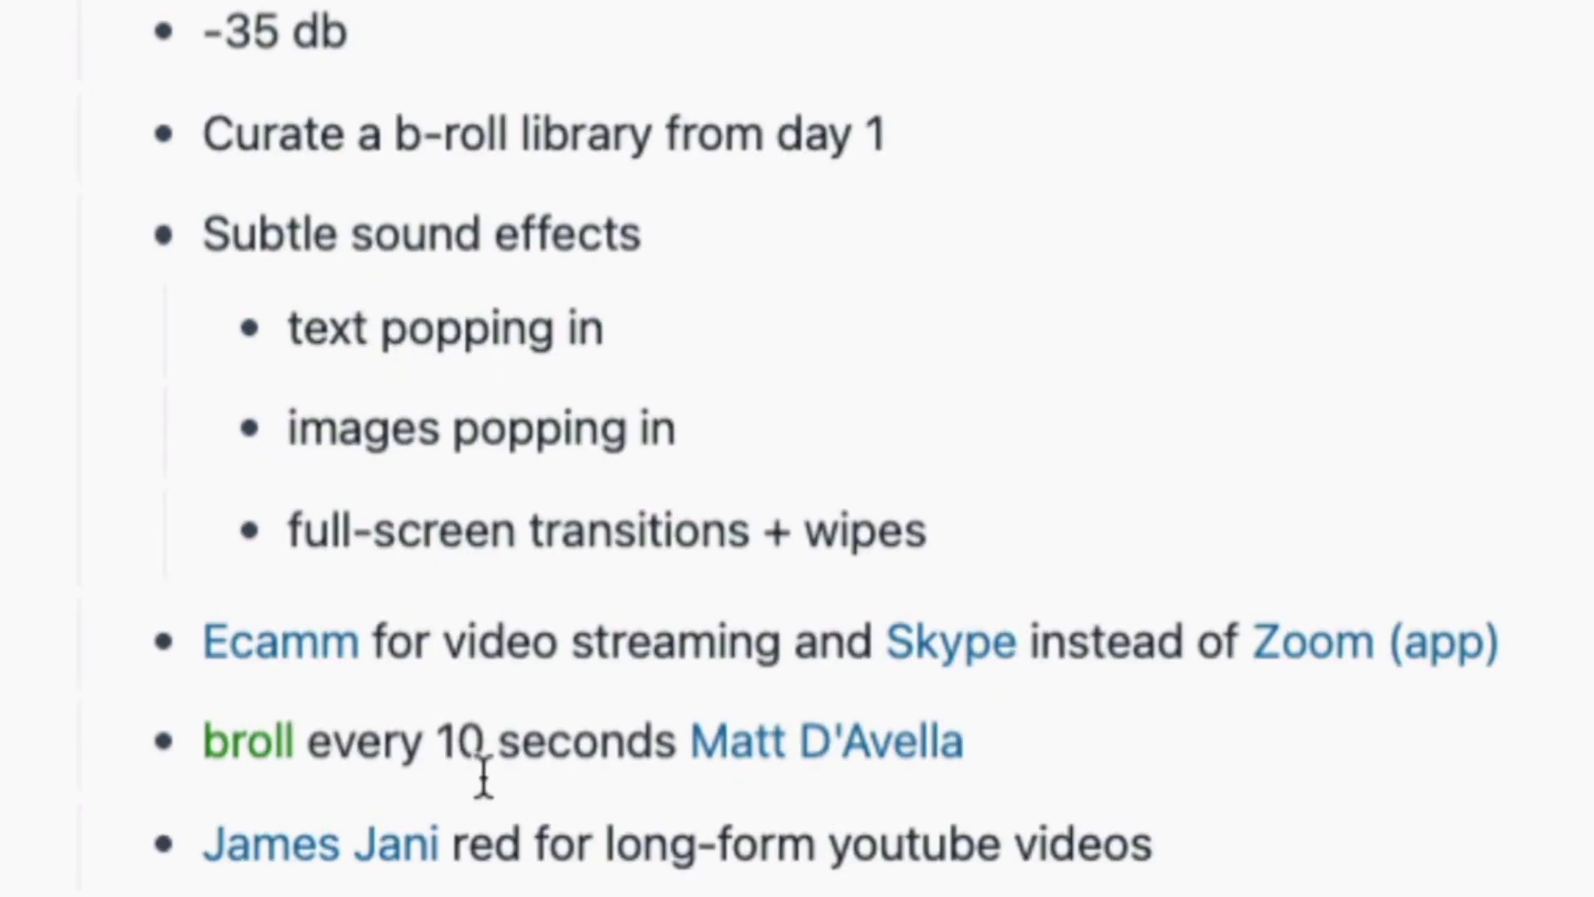
# Step: Open the Matt D'Avella page and scroll through its Linked References
pyautogui.click(742, 731)
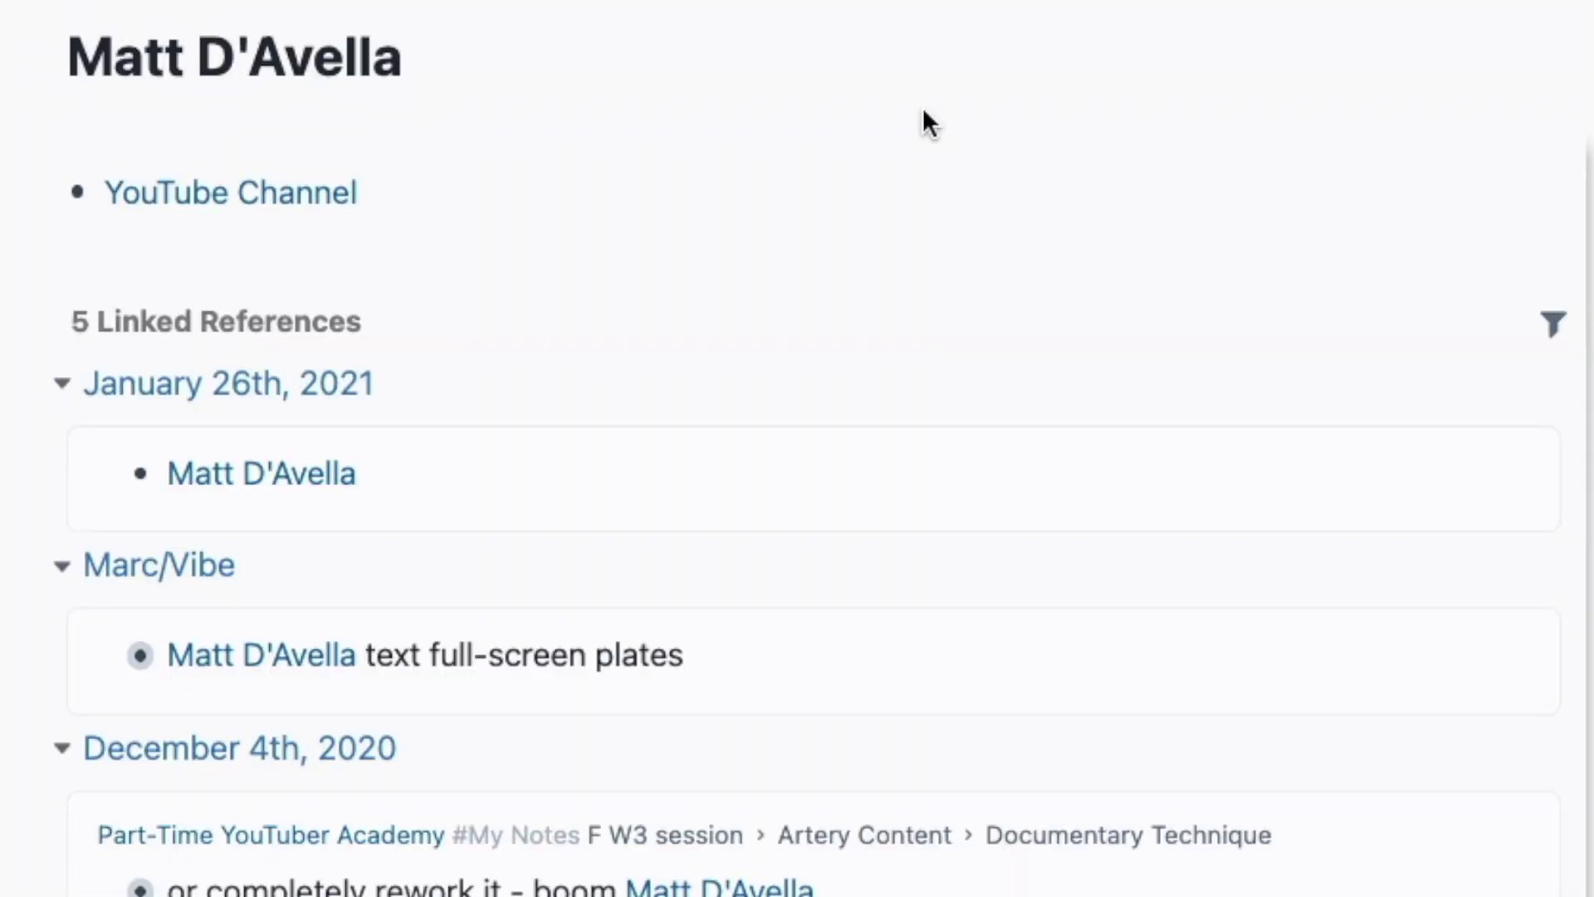
pyautogui.scroll(-10, 523, 496)
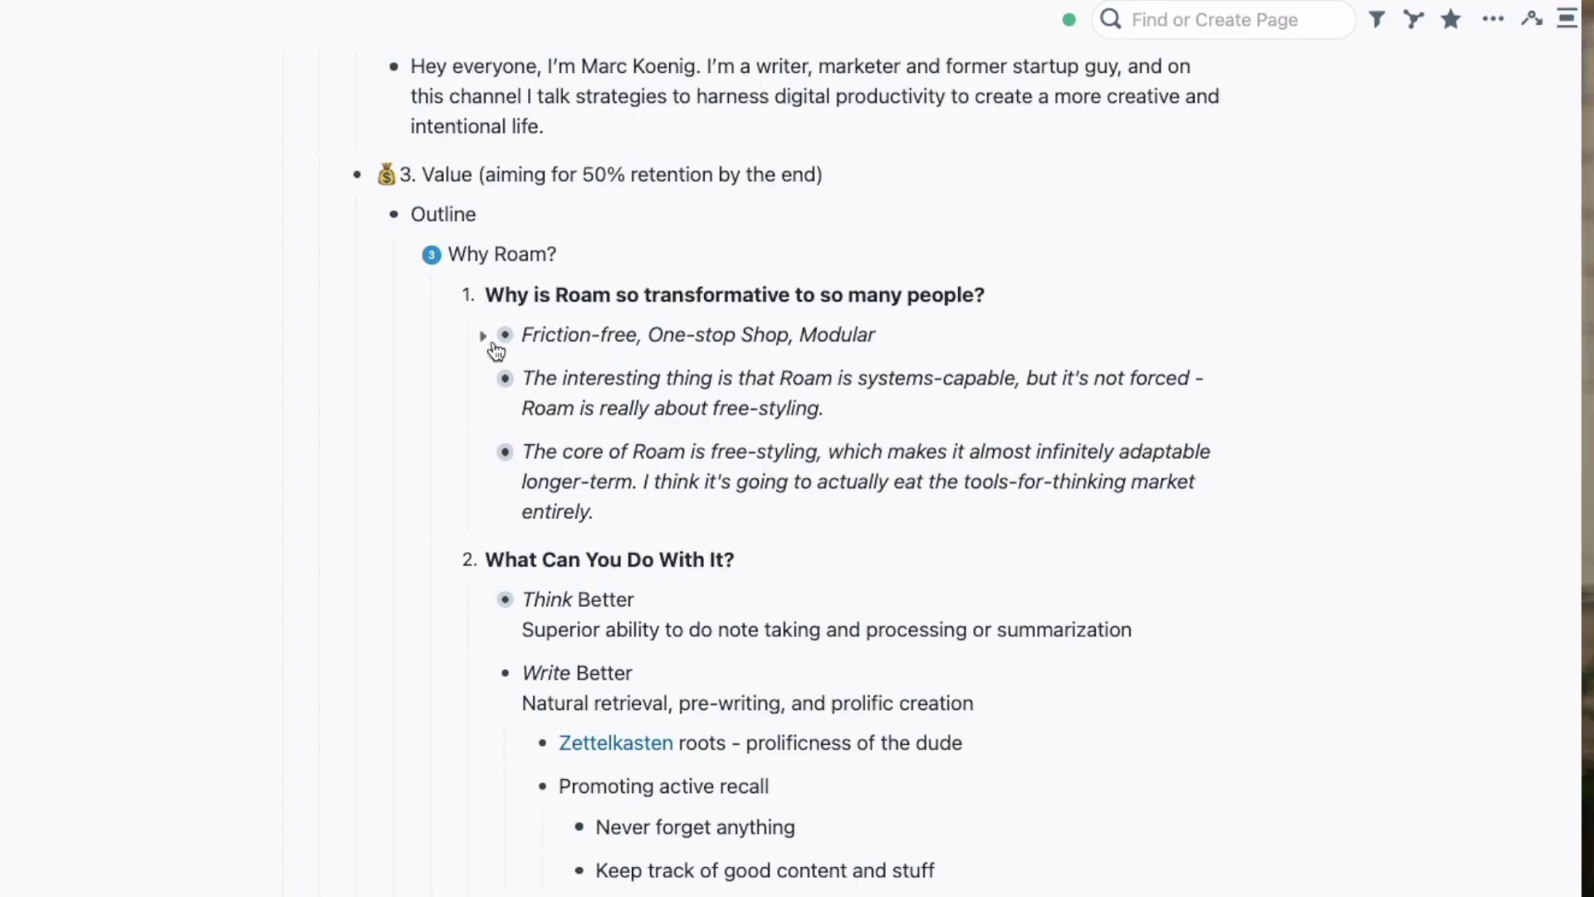
# Step: Expand the Friction-free block in the sidebar and move the overthink bullet below the interesting-thing block
pyautogui.keyDown('shift'); pyautogui.click(505, 335); pyautogui.keyUp('shift')
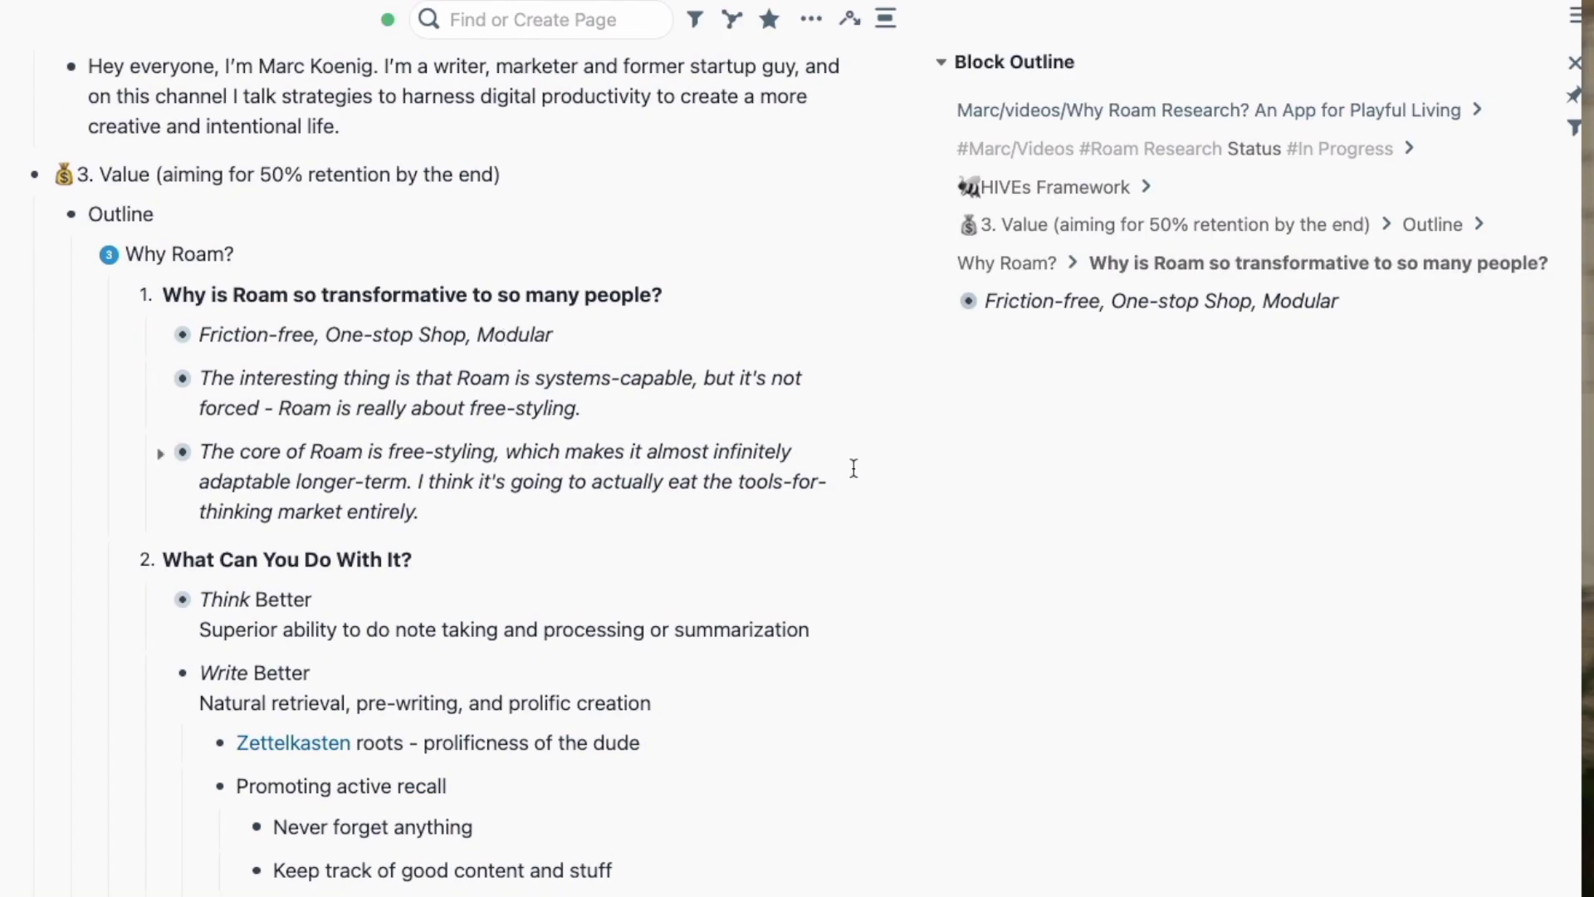
pyautogui.moveTo(927, 368); pyautogui.dragTo(724, 360)
pyautogui.click(762, 270)
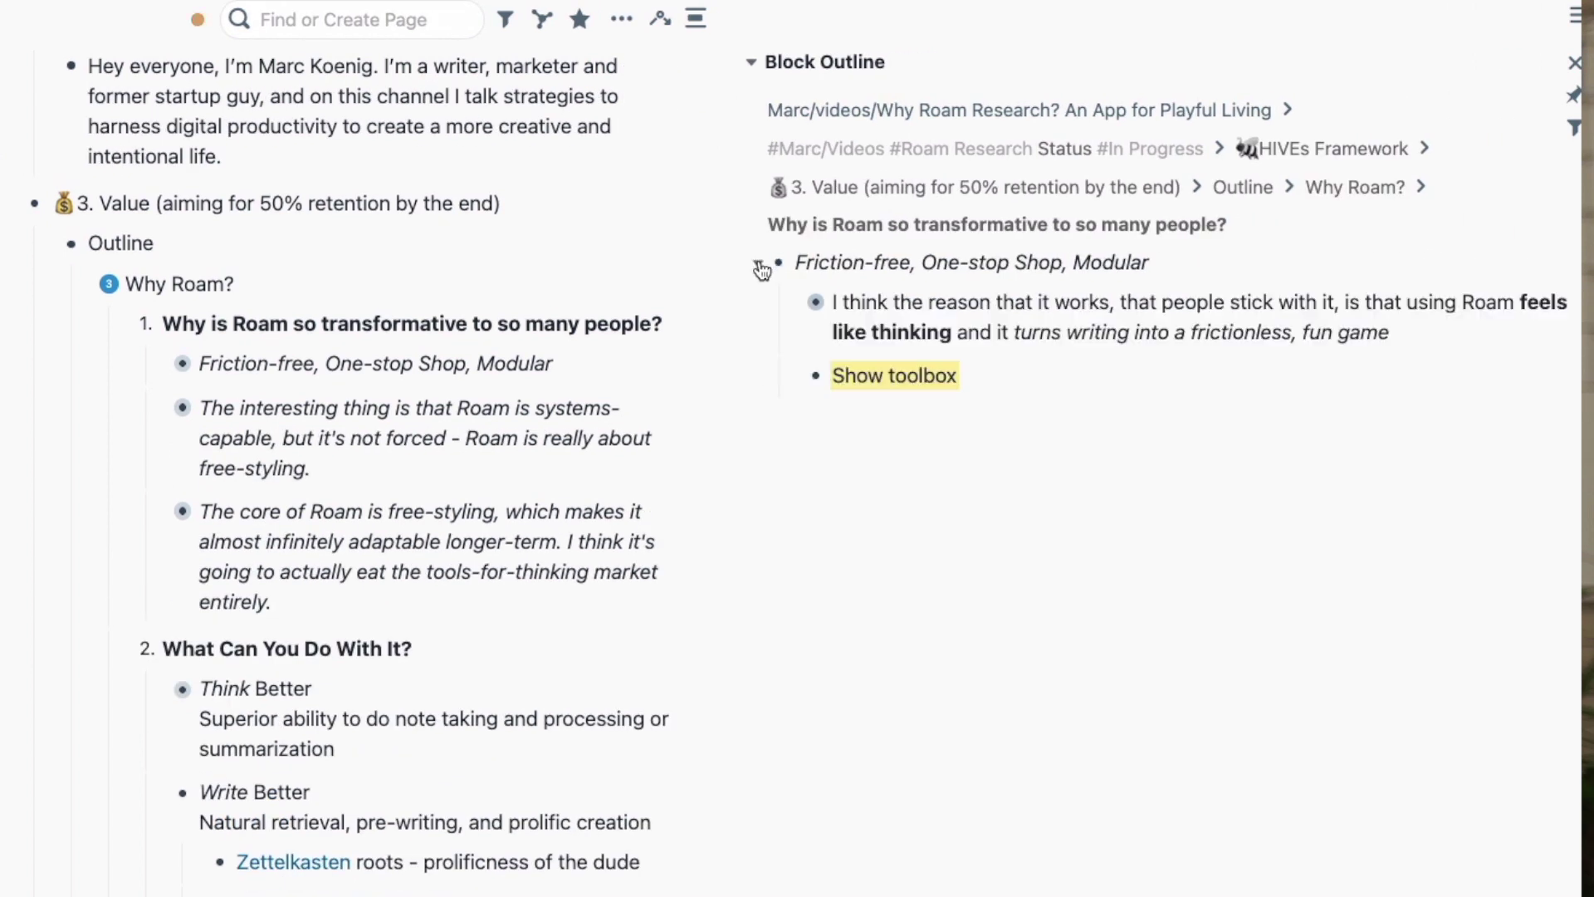
pyautogui.click(793, 307)
pyautogui.moveTo(852, 416); pyautogui.dragTo(194, 490)
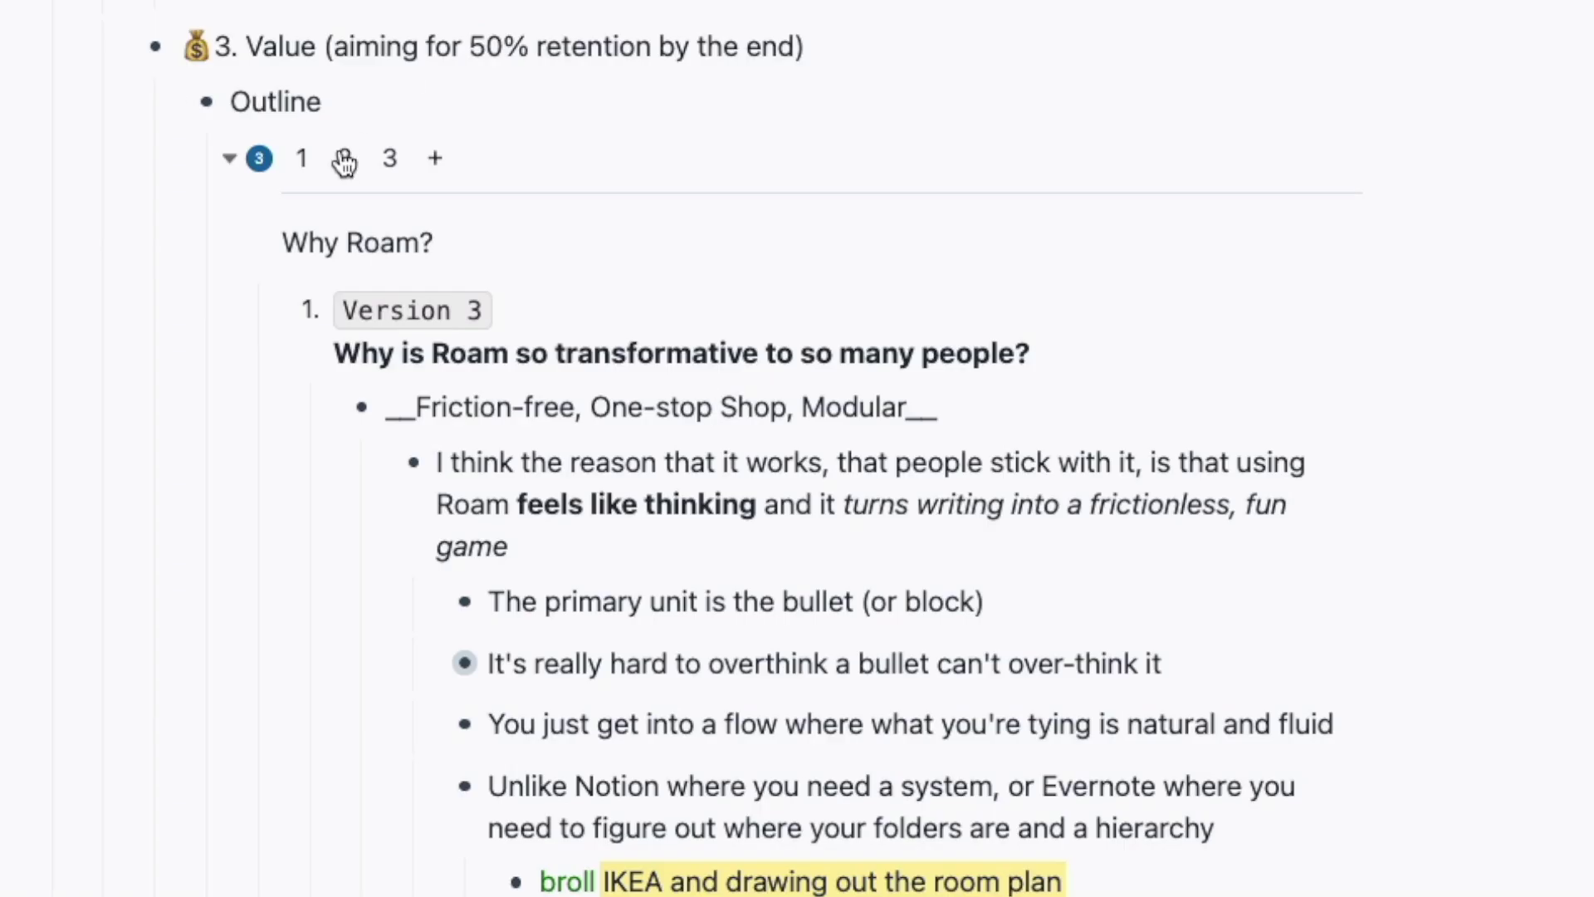
# Step: Add two new versions of the Why Roam block, paste the copied outline, and edit its label
pyautogui.click(343, 160)
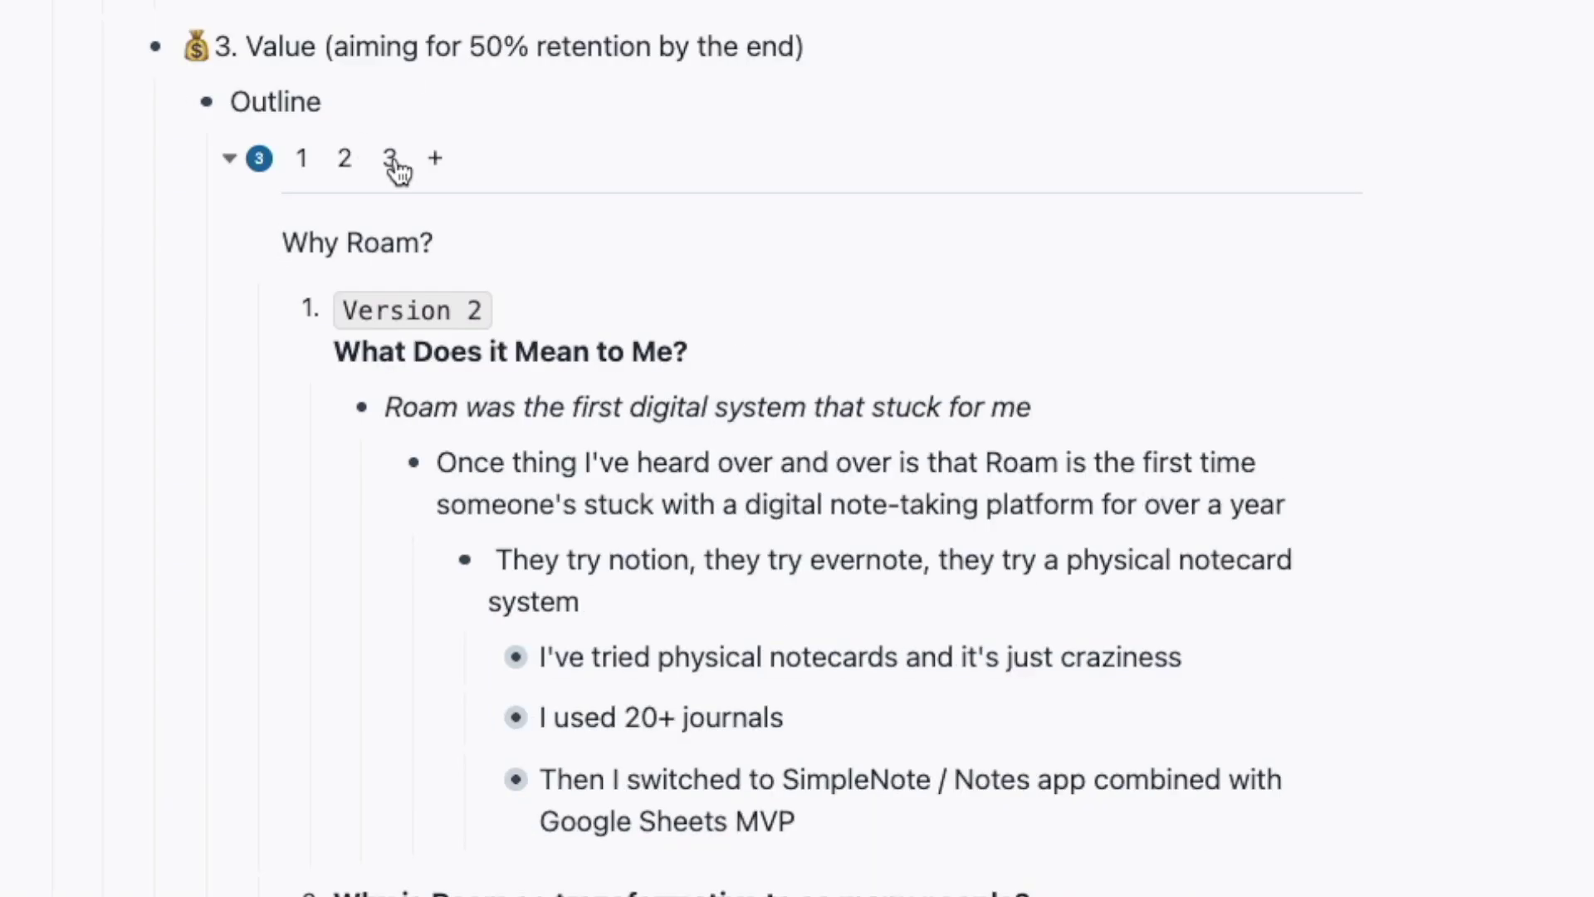
pyautogui.click(390, 159)
pyautogui.click(435, 159)
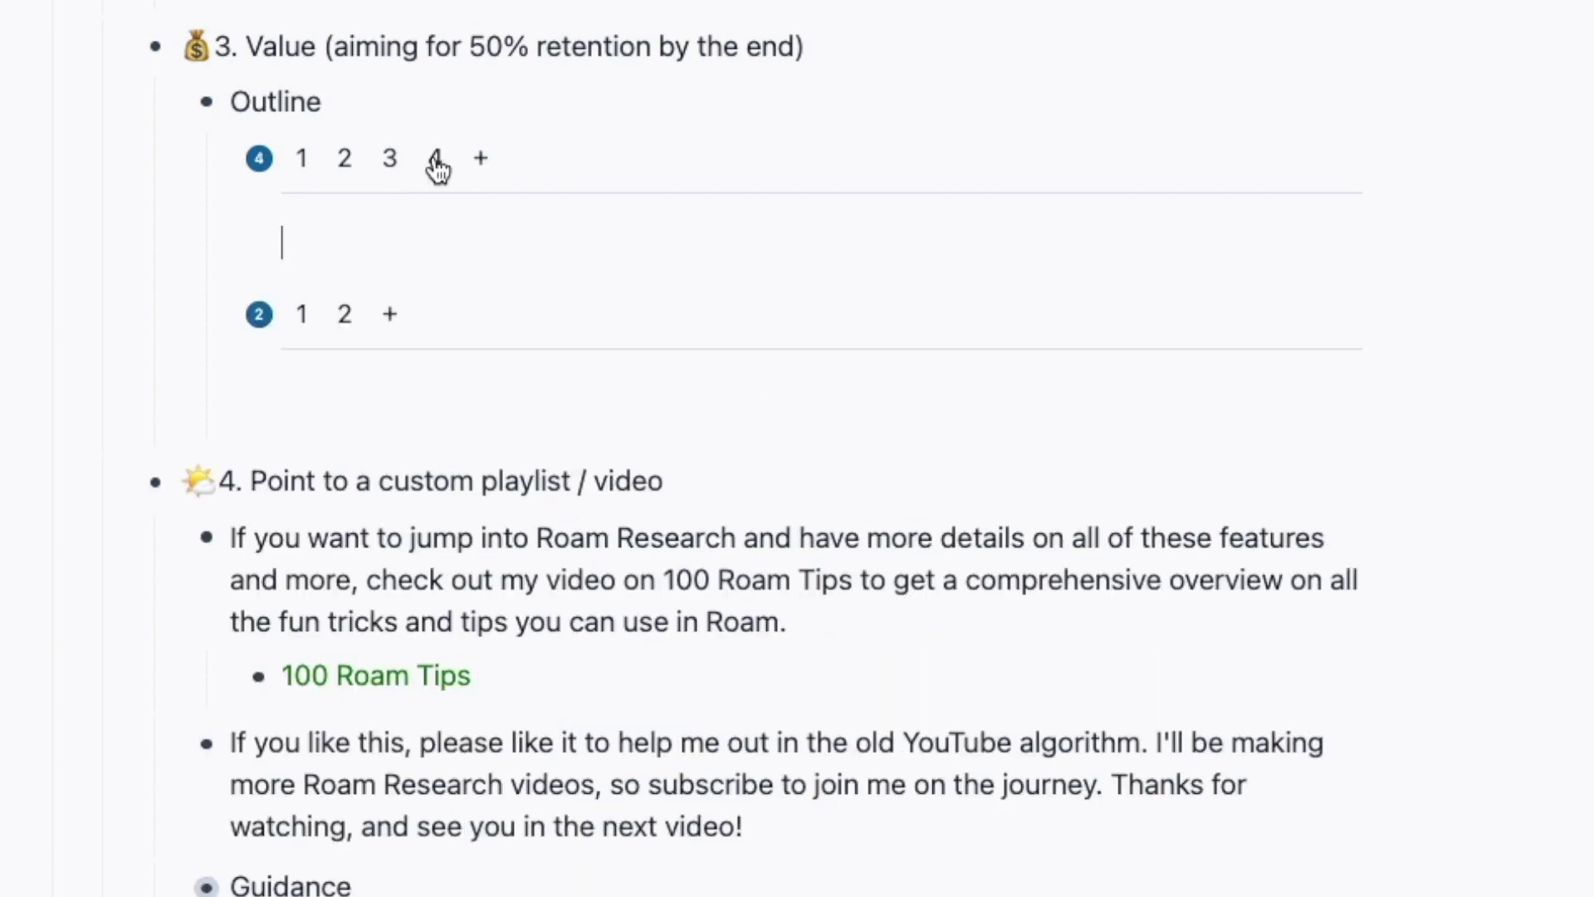
pyautogui.click(483, 159)
pyautogui.hotkey('ctrl', 'v')
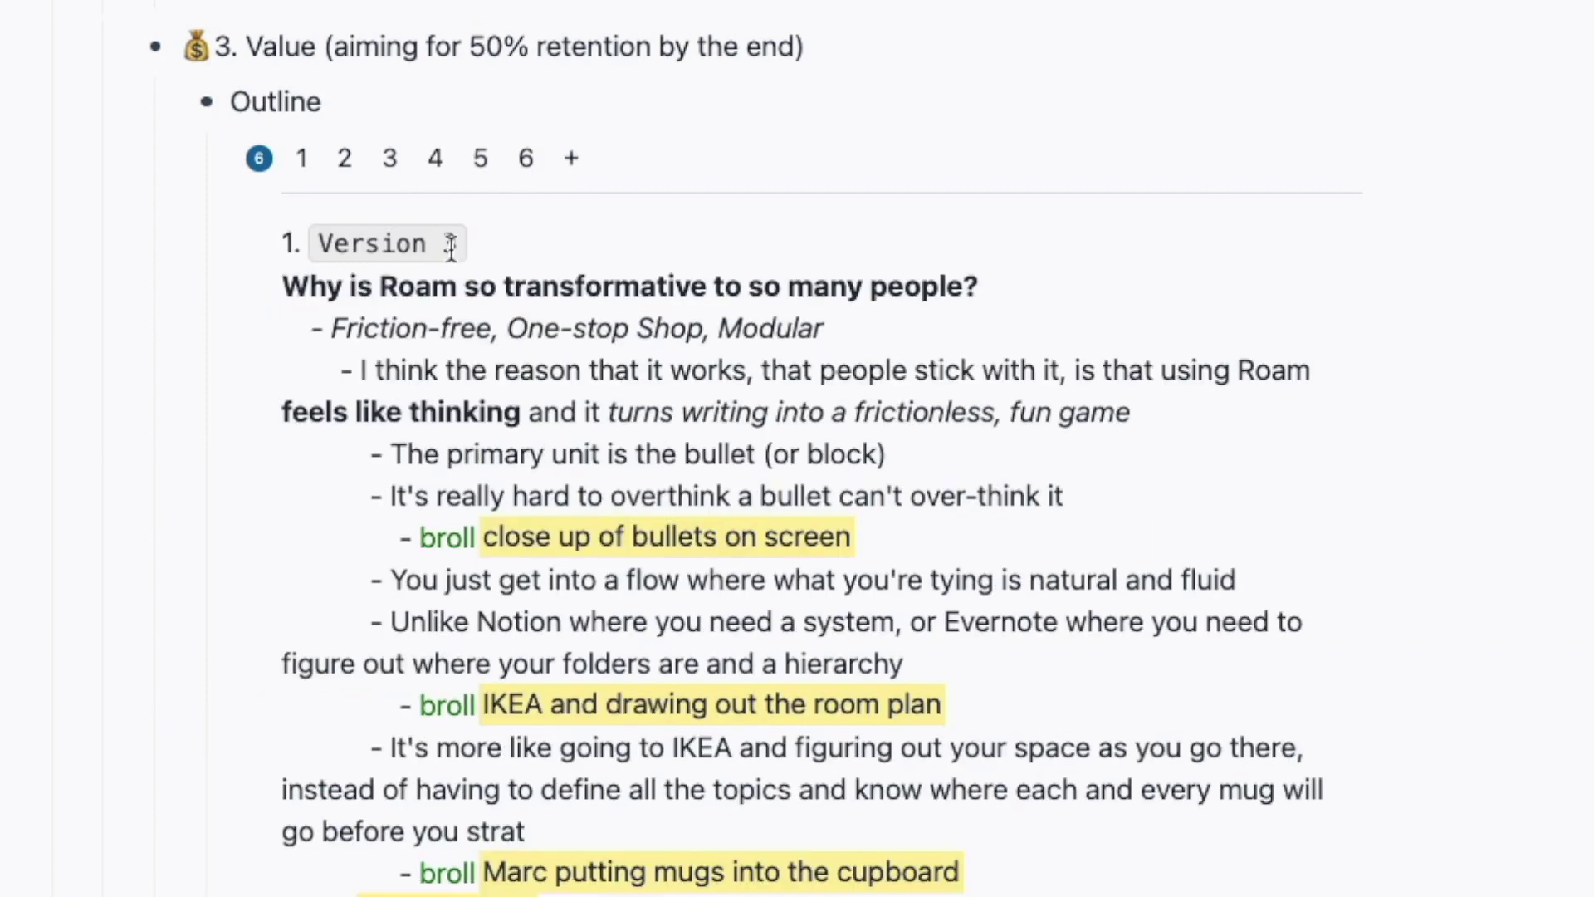
pyautogui.click(446, 242)
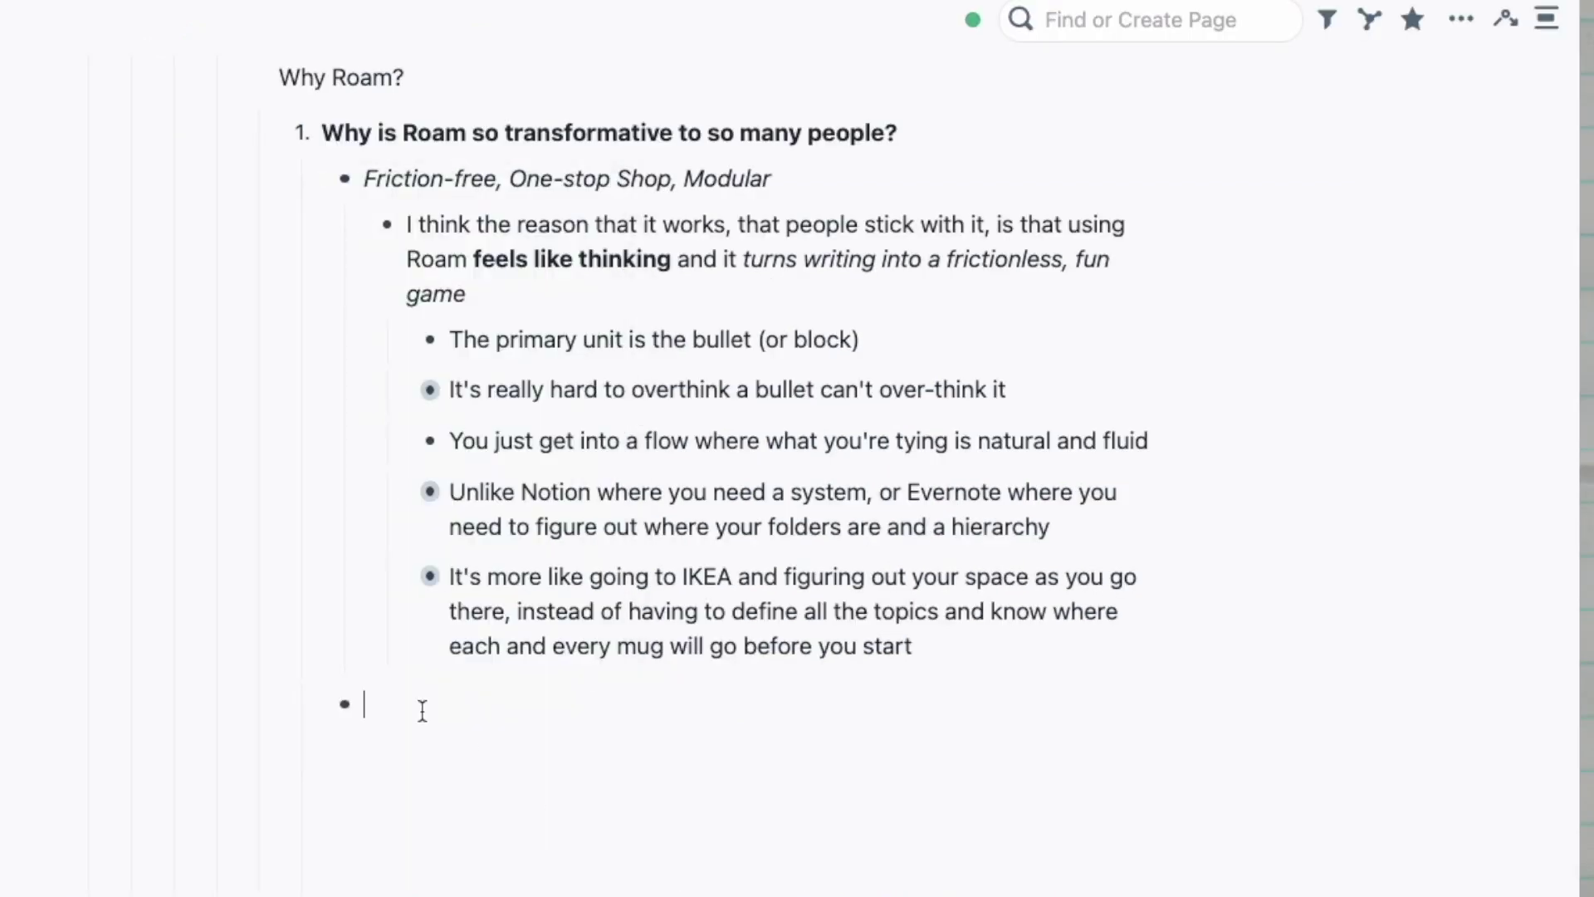
# Step: Insert a Block Embed of the copied reference with /em, then select text inside it
pyautogui.write('/em')
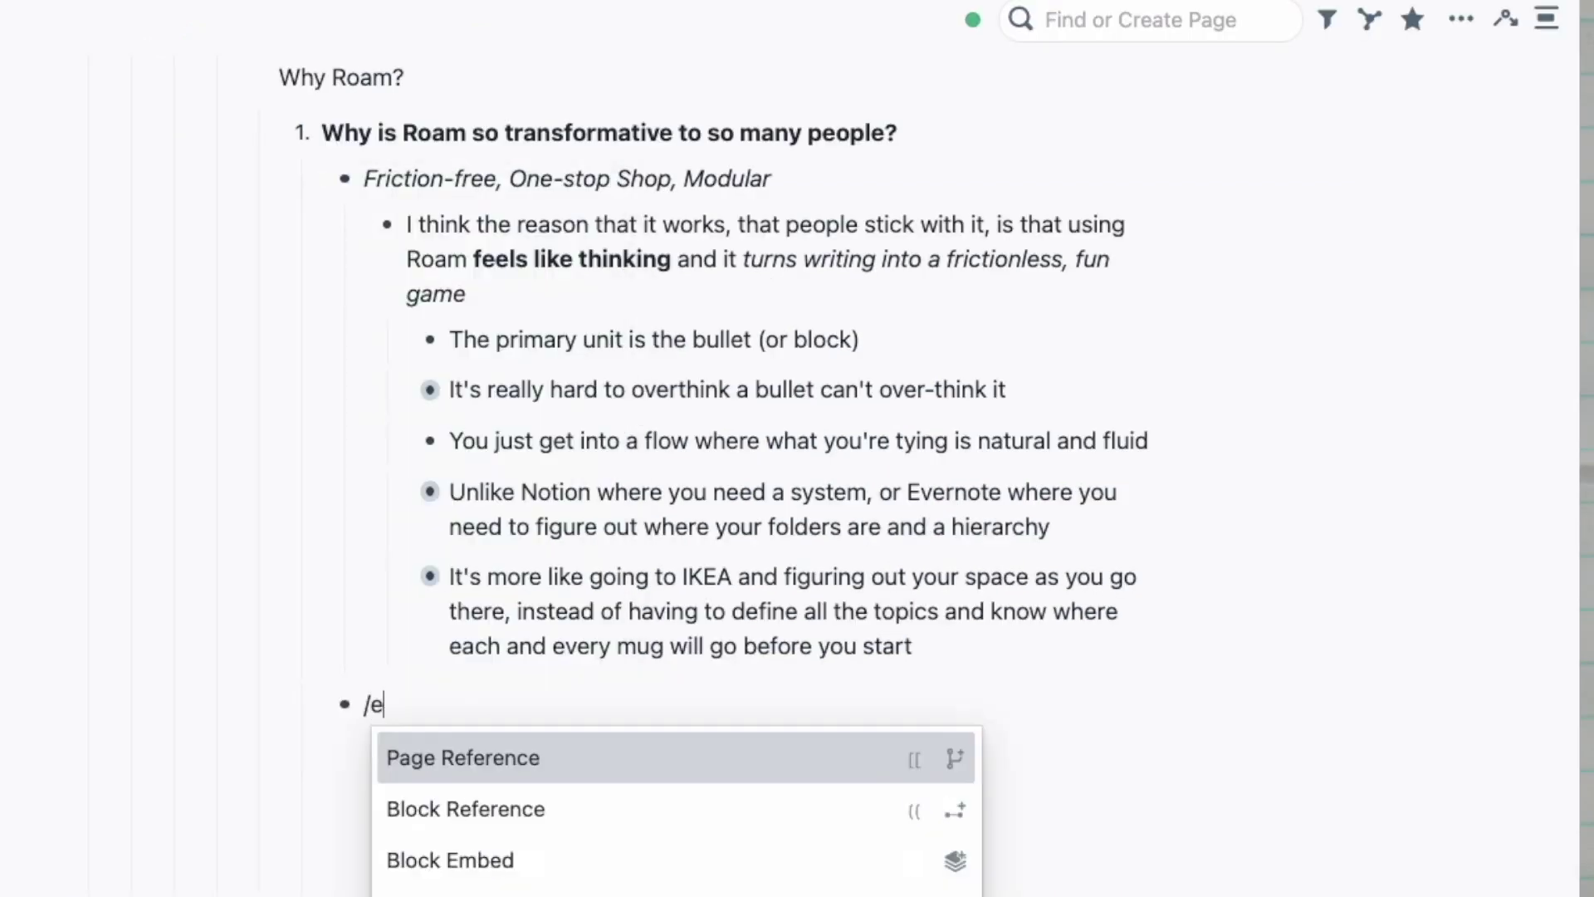
pyautogui.press('Return')
pyautogui.write('((DNPcSMEnO))')
pyautogui.click(1332, 617)
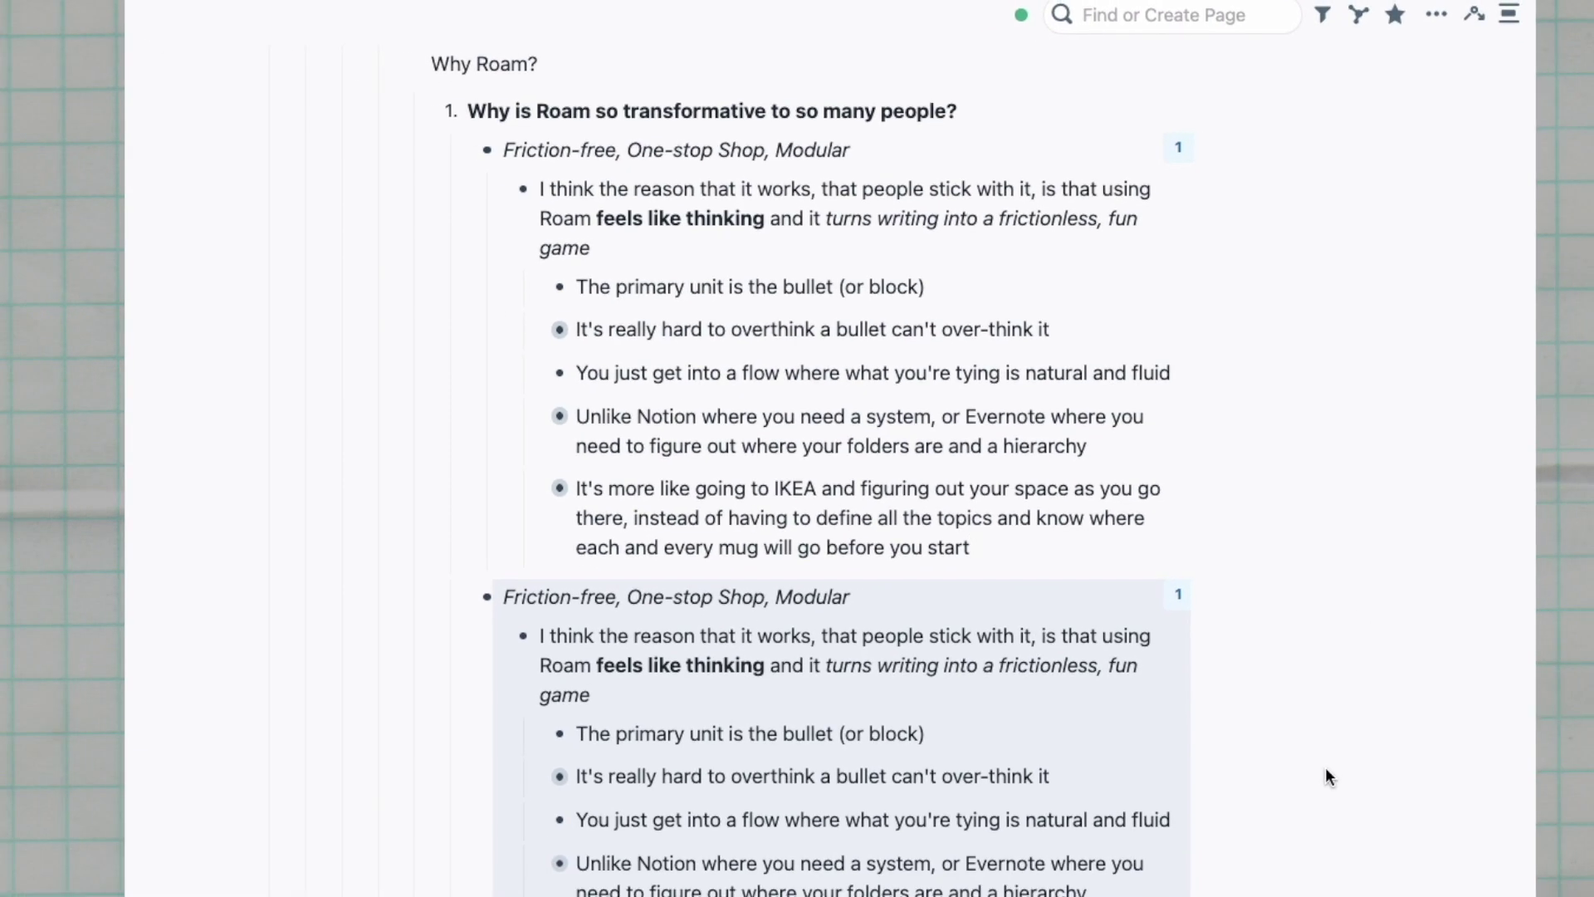
pyautogui.click(915, 752)
pyautogui.hotkey('ctrl', 'a')
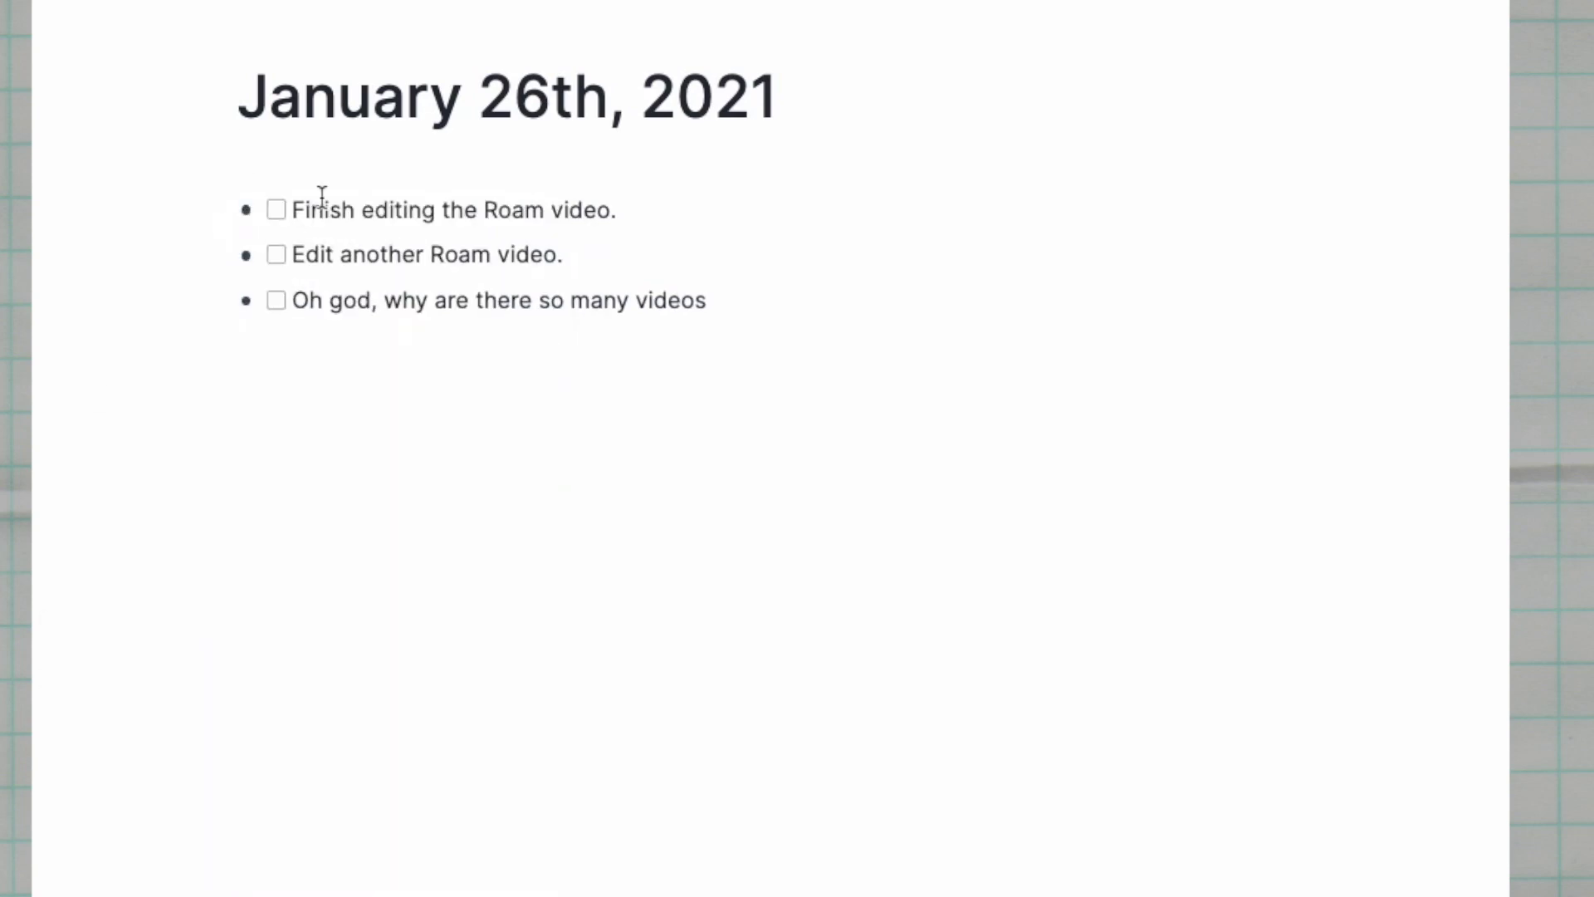
# Step: Check, then uncheck the three January 26th tasks, and follow the TODO reference to its page
pyautogui.hotkey('ctrl', 'Return')
pyautogui.hotkey('shift', 'Down')
pyautogui.hotkey('shift', 'Down')
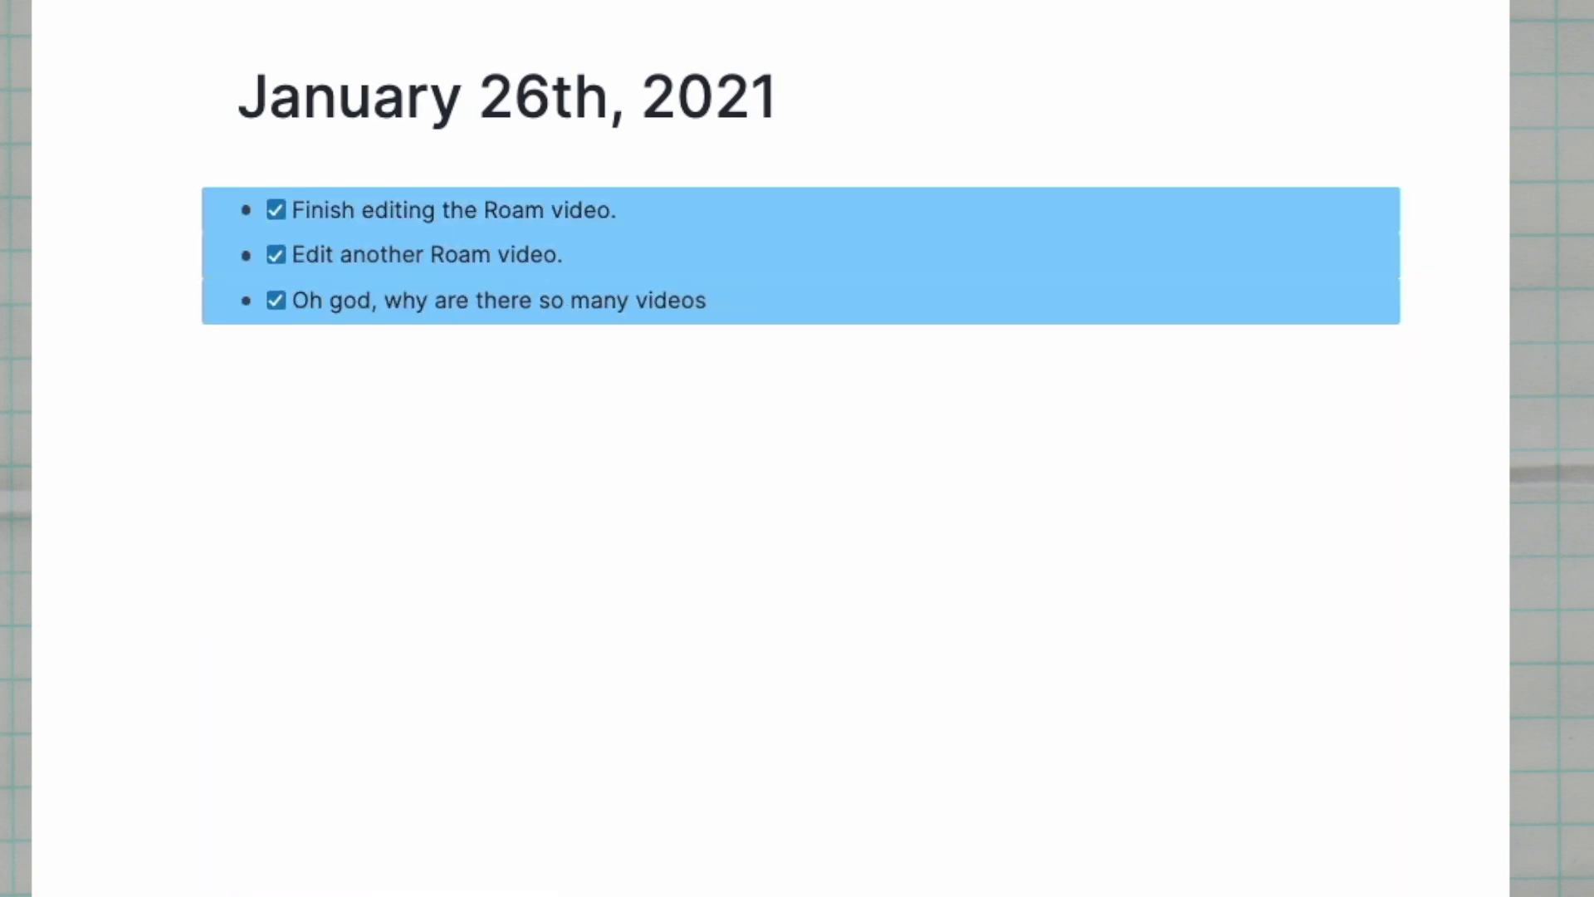
pyautogui.hotkey('ctrl', 'Return')
pyautogui.hotkey('ctrl', 'Return')
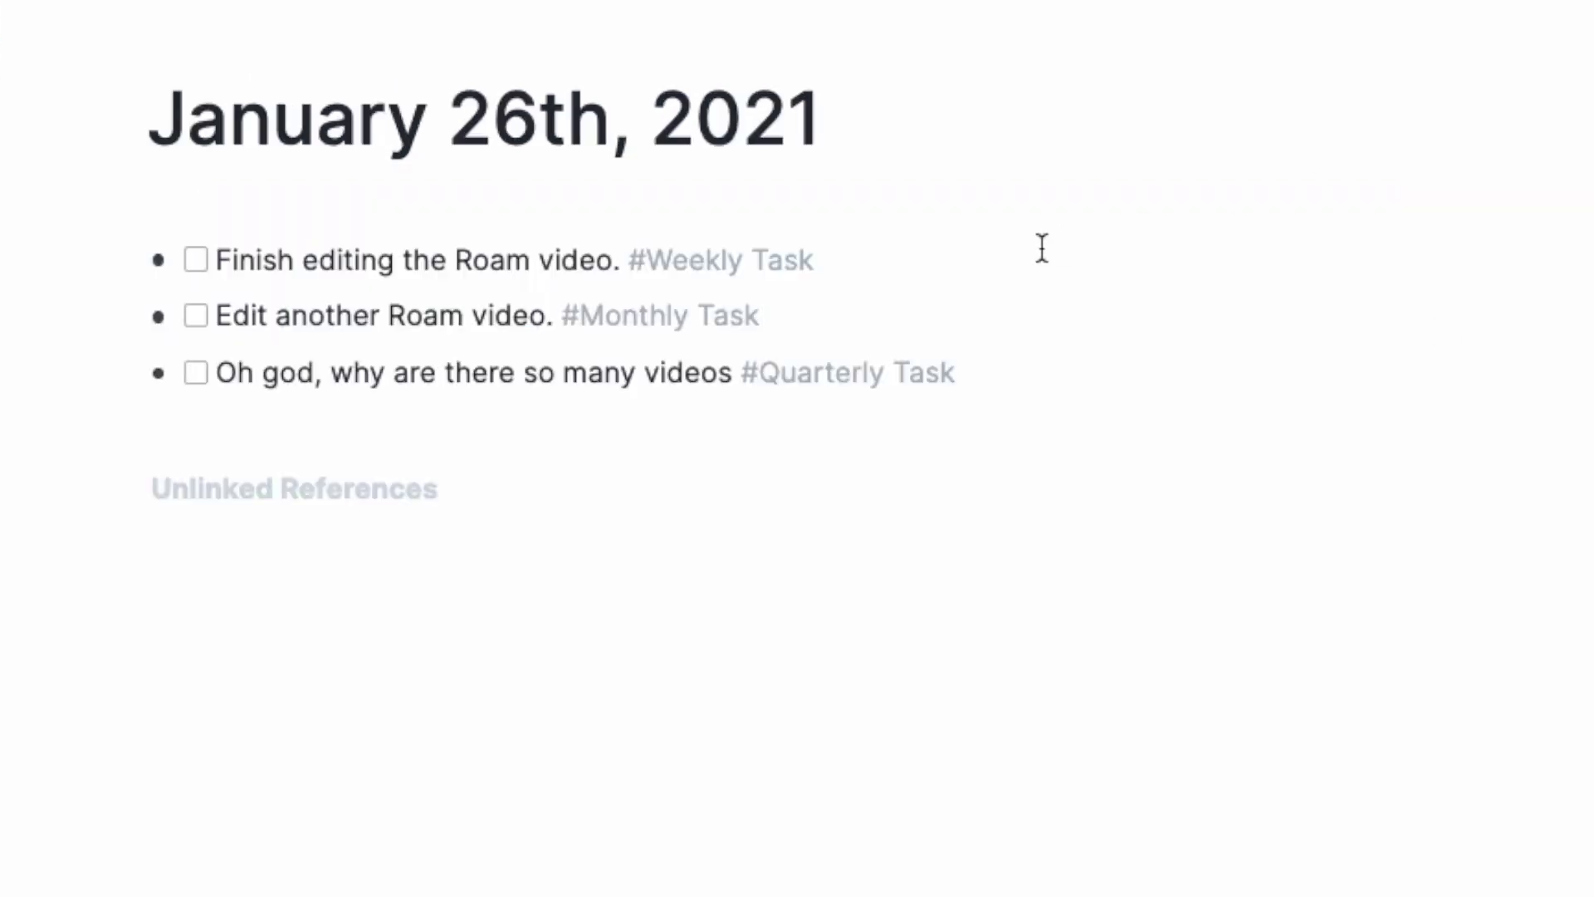
pyautogui.click(1042, 247)
pyautogui.click(1199, 656)
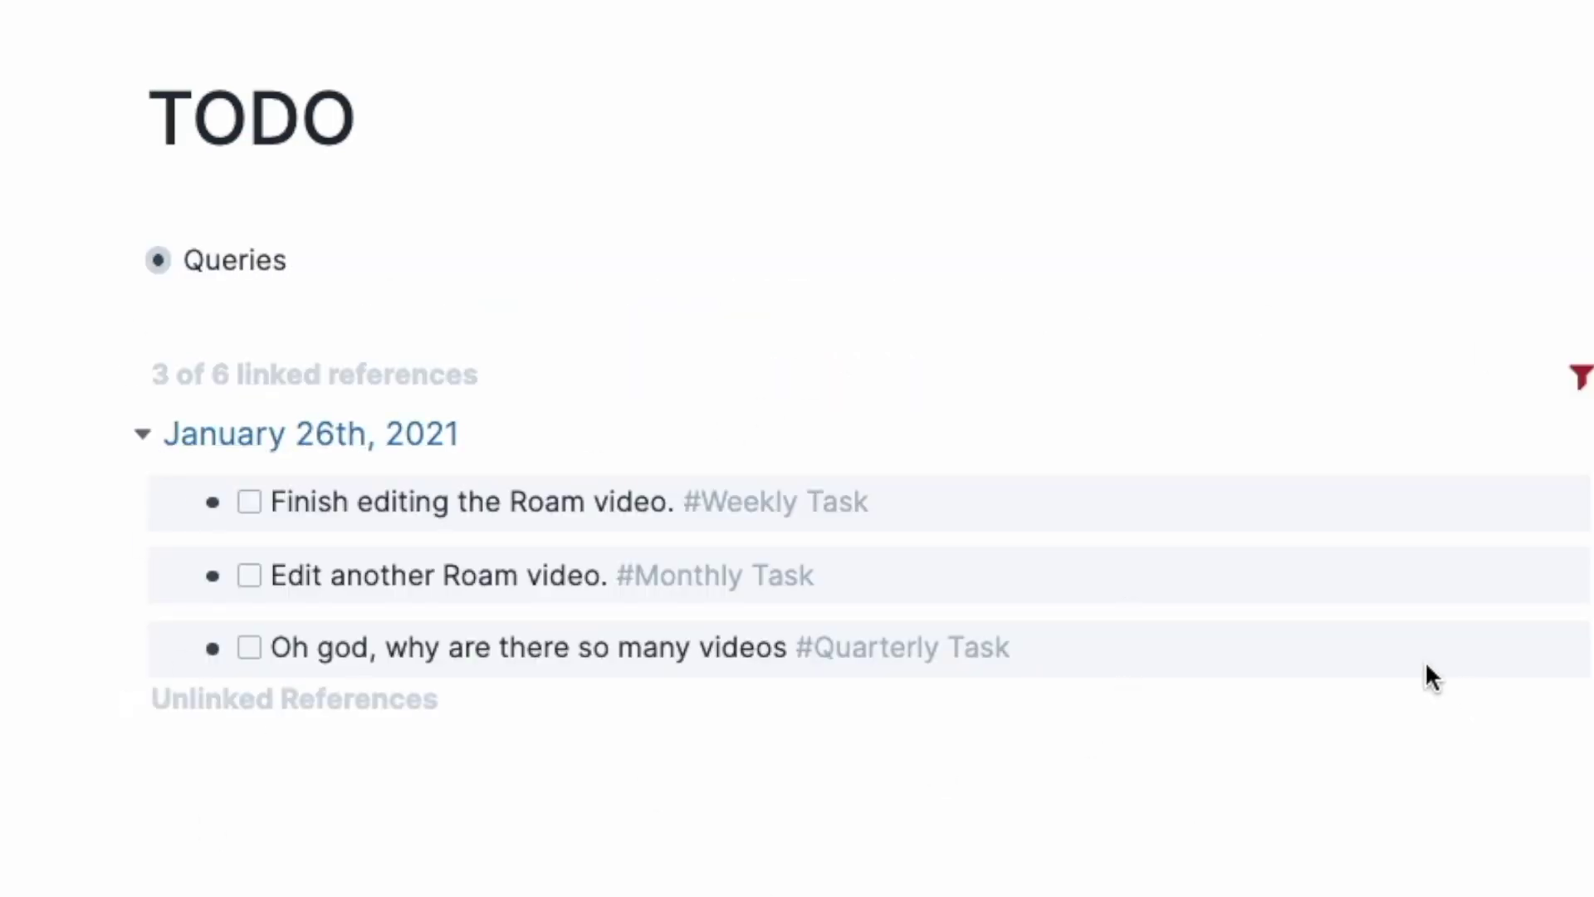
# Step: Collapse the January 26th references and expand the Weekly, Monthly and Quarterly Tasks queries
pyautogui.click(142, 433)
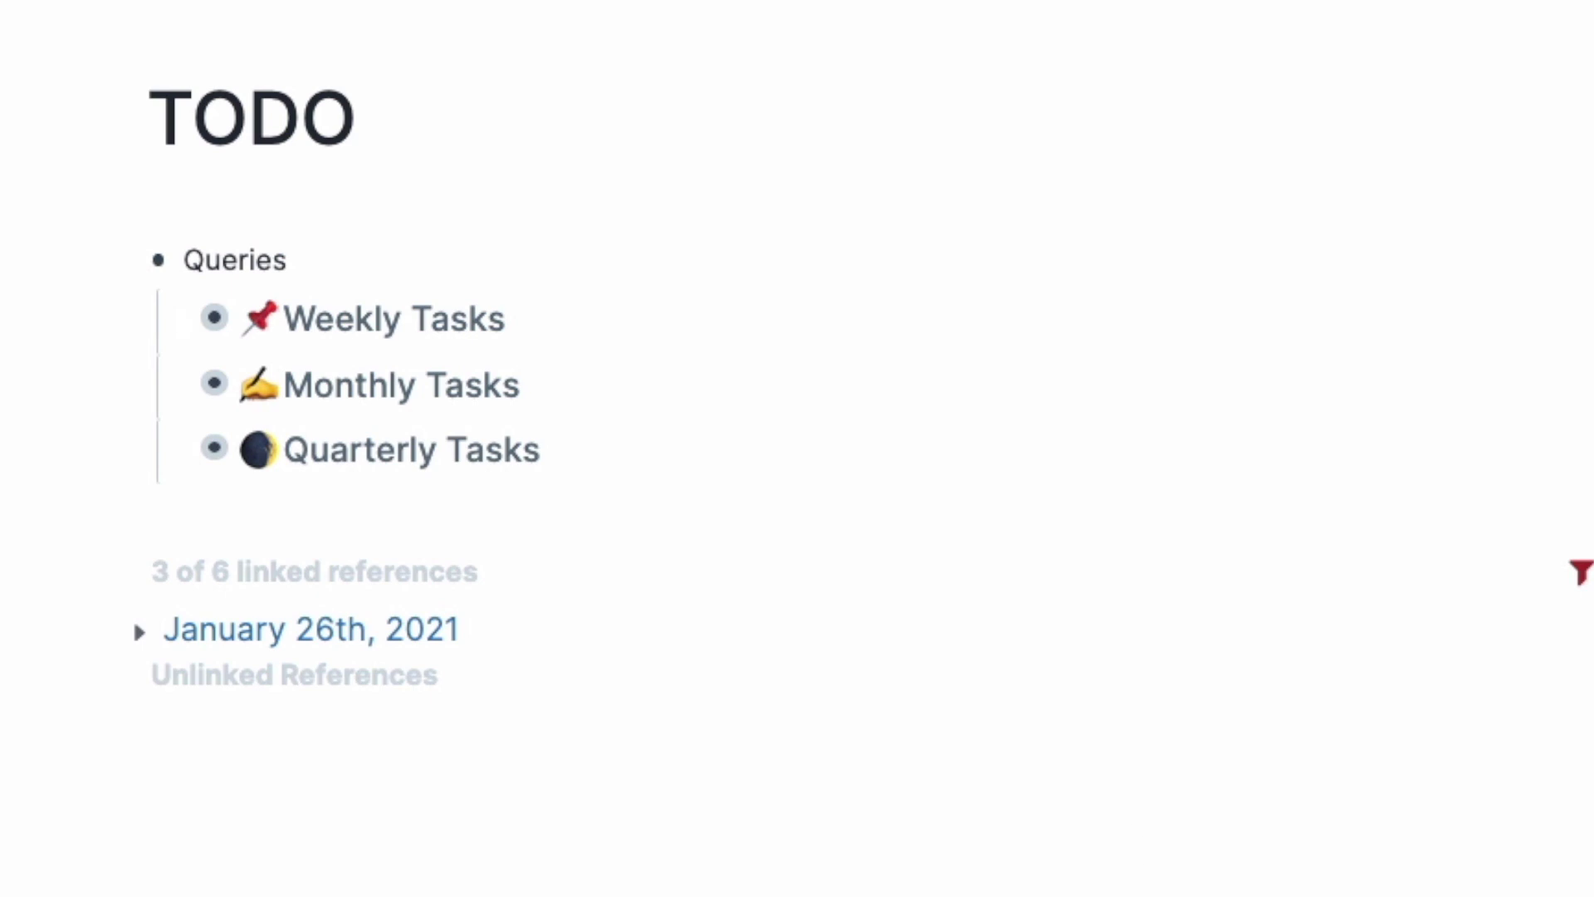
pyautogui.click(180, 320)
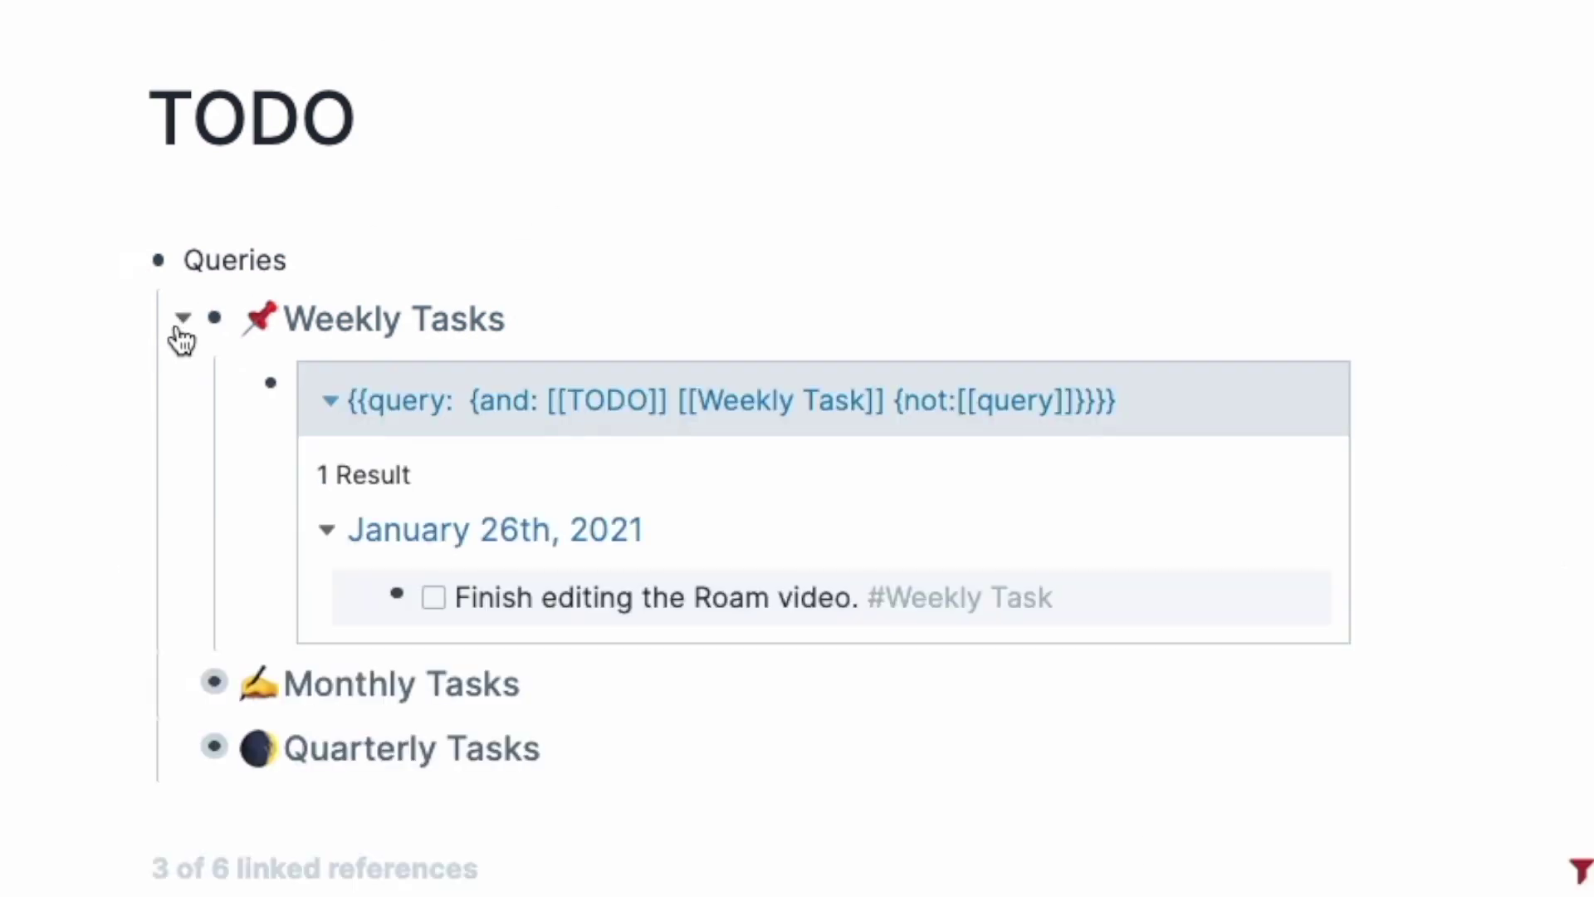
pyautogui.scroll(-3, 998, 686)
pyautogui.click(180, 490)
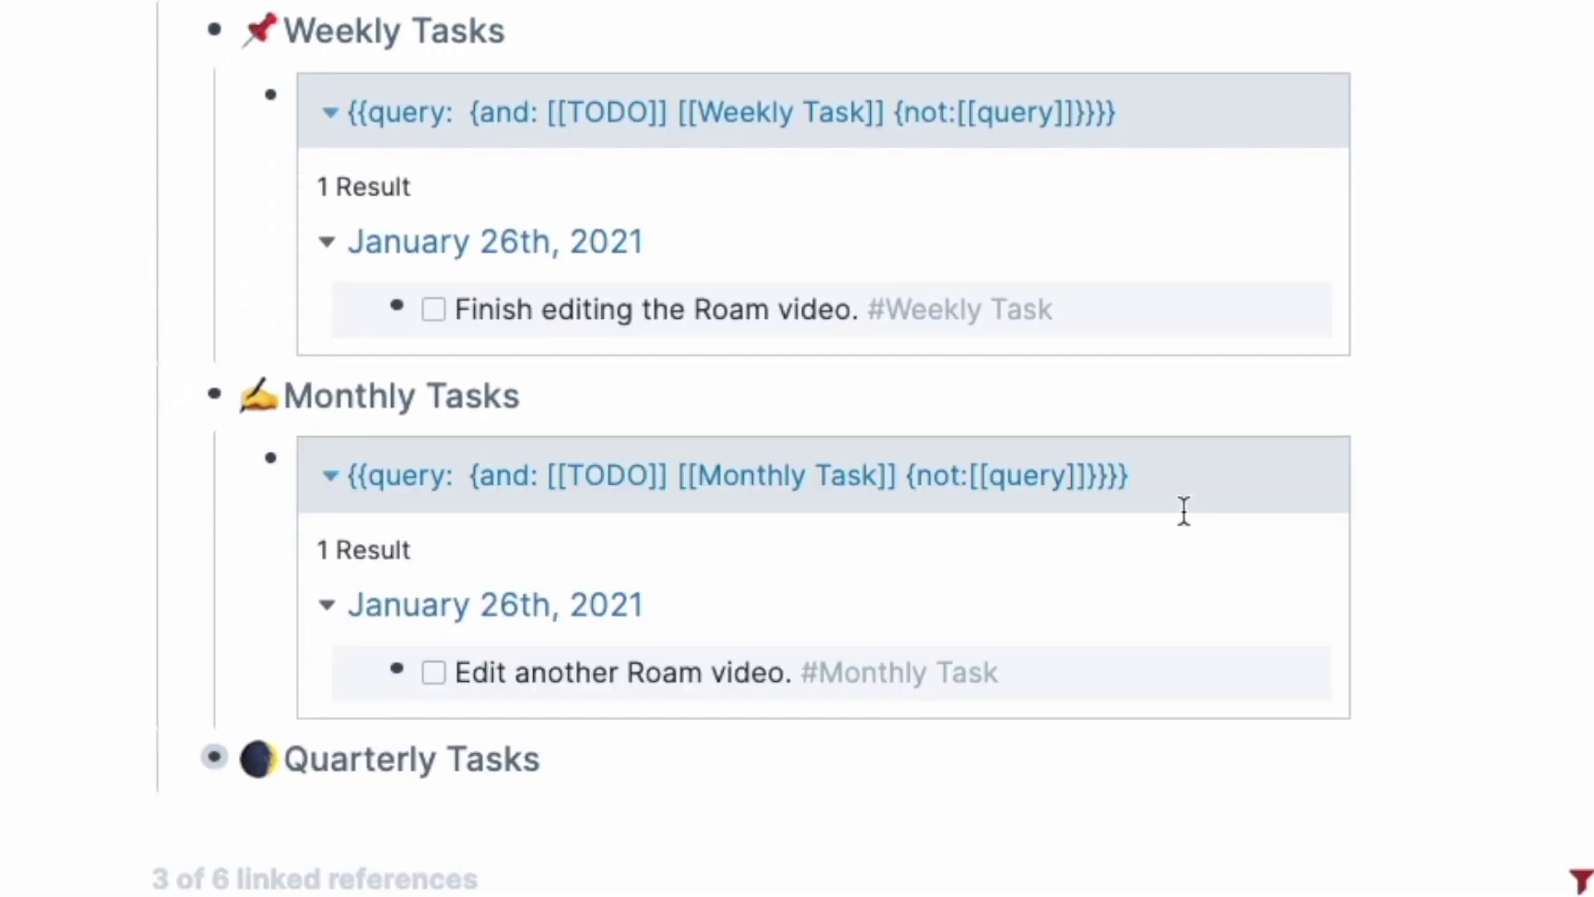
pyautogui.scroll(-4, 271, 844)
pyautogui.click(176, 456)
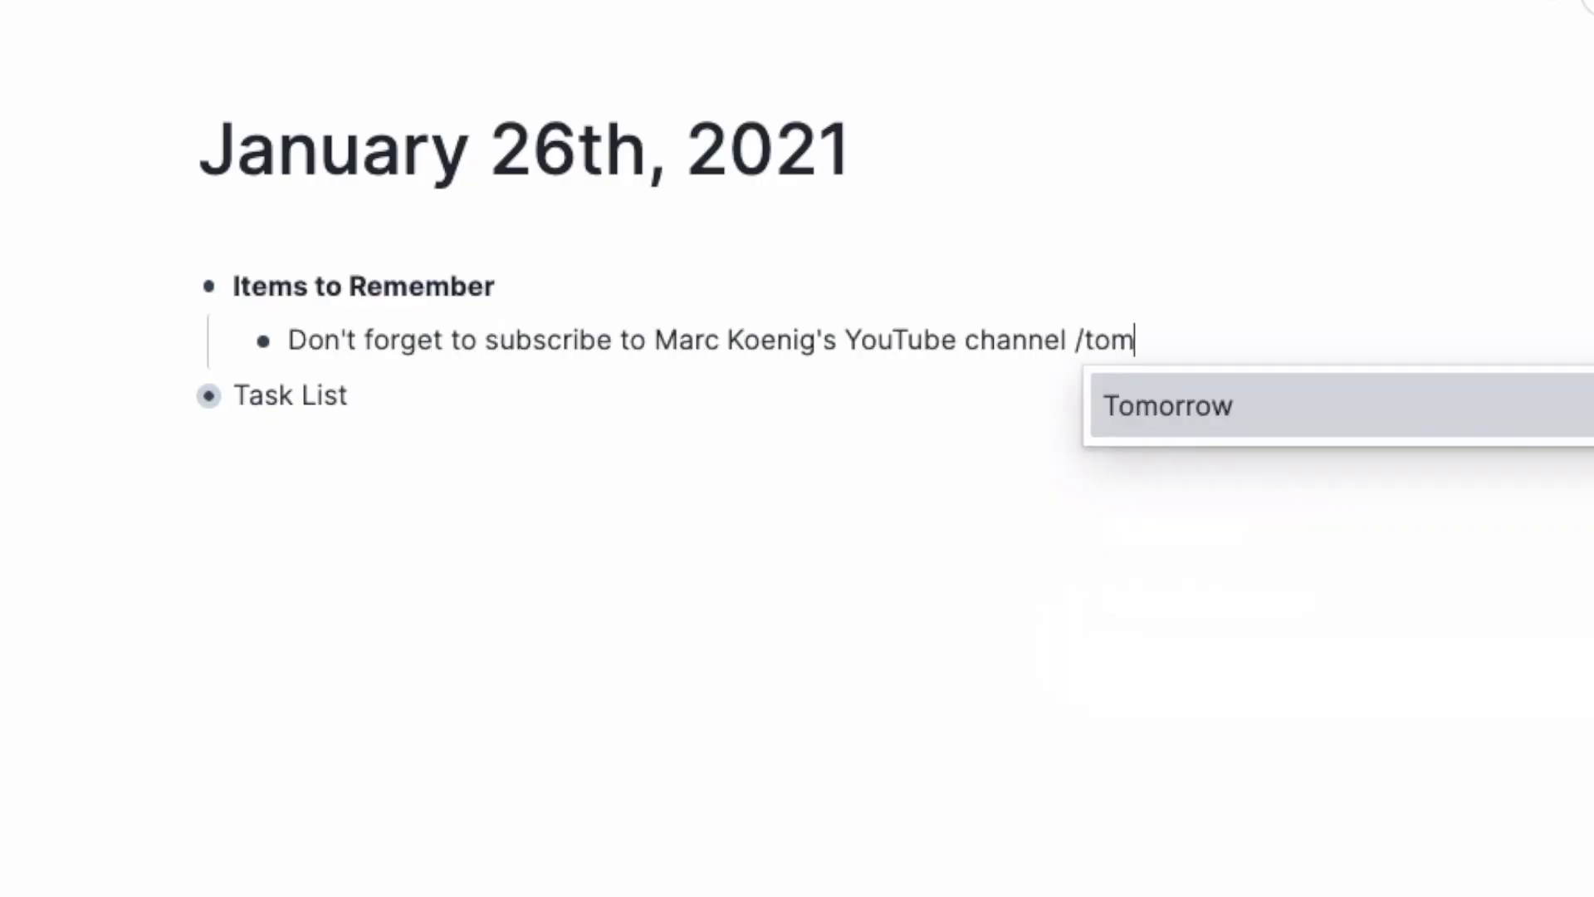
# Step: Link the reminder to tomorrow's date, January 27th, 2021
pyautogui.press('Return')
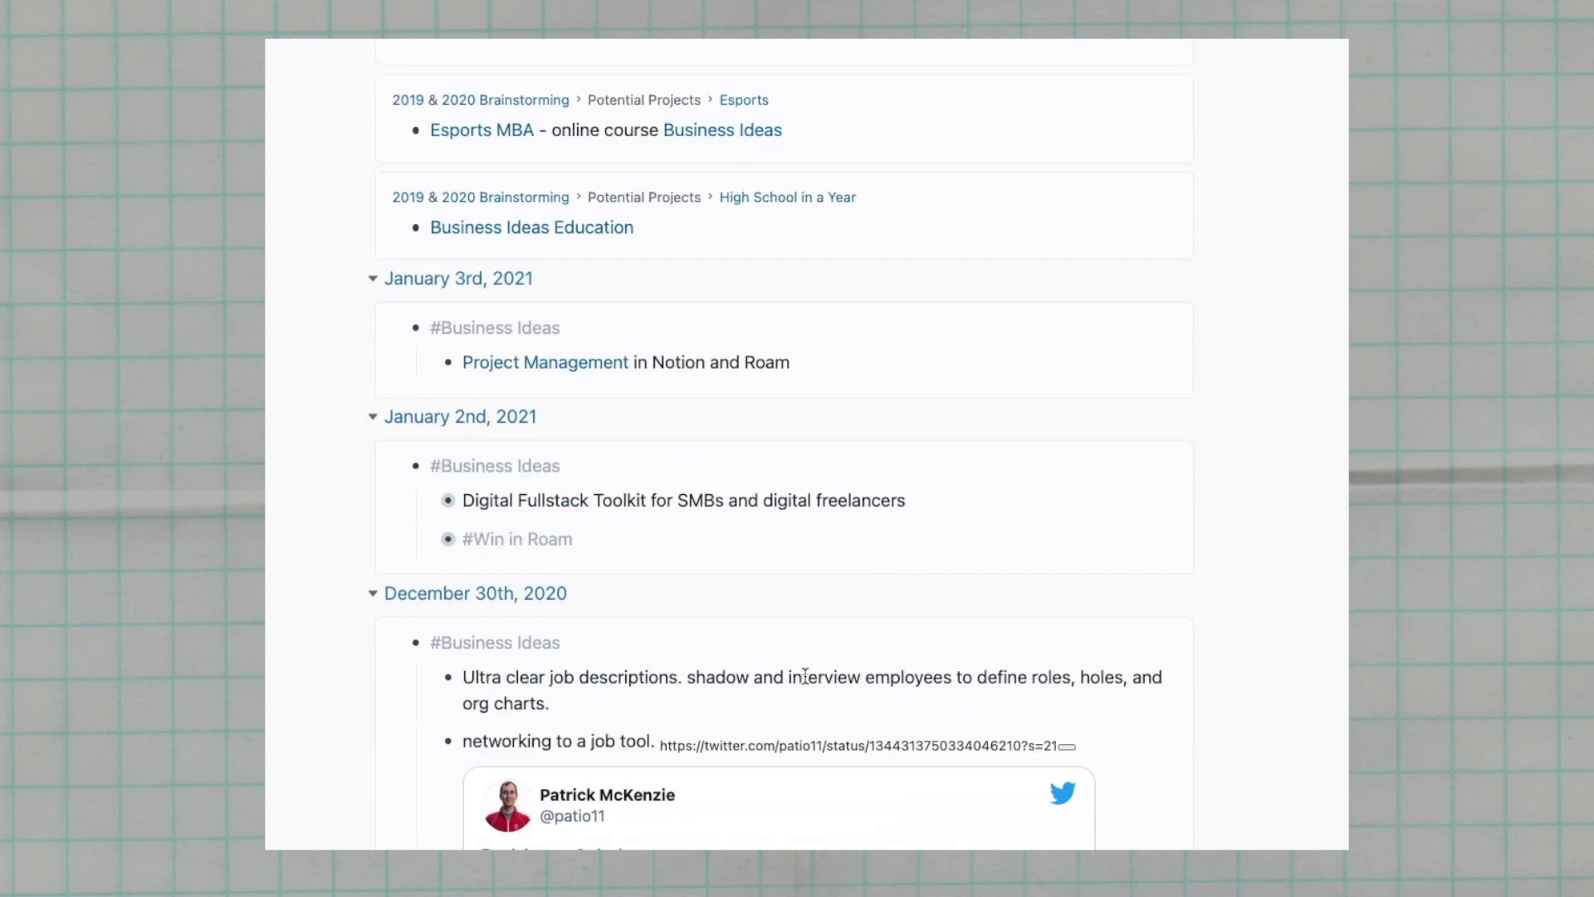
pyautogui.scroll(-8, 806, 676)
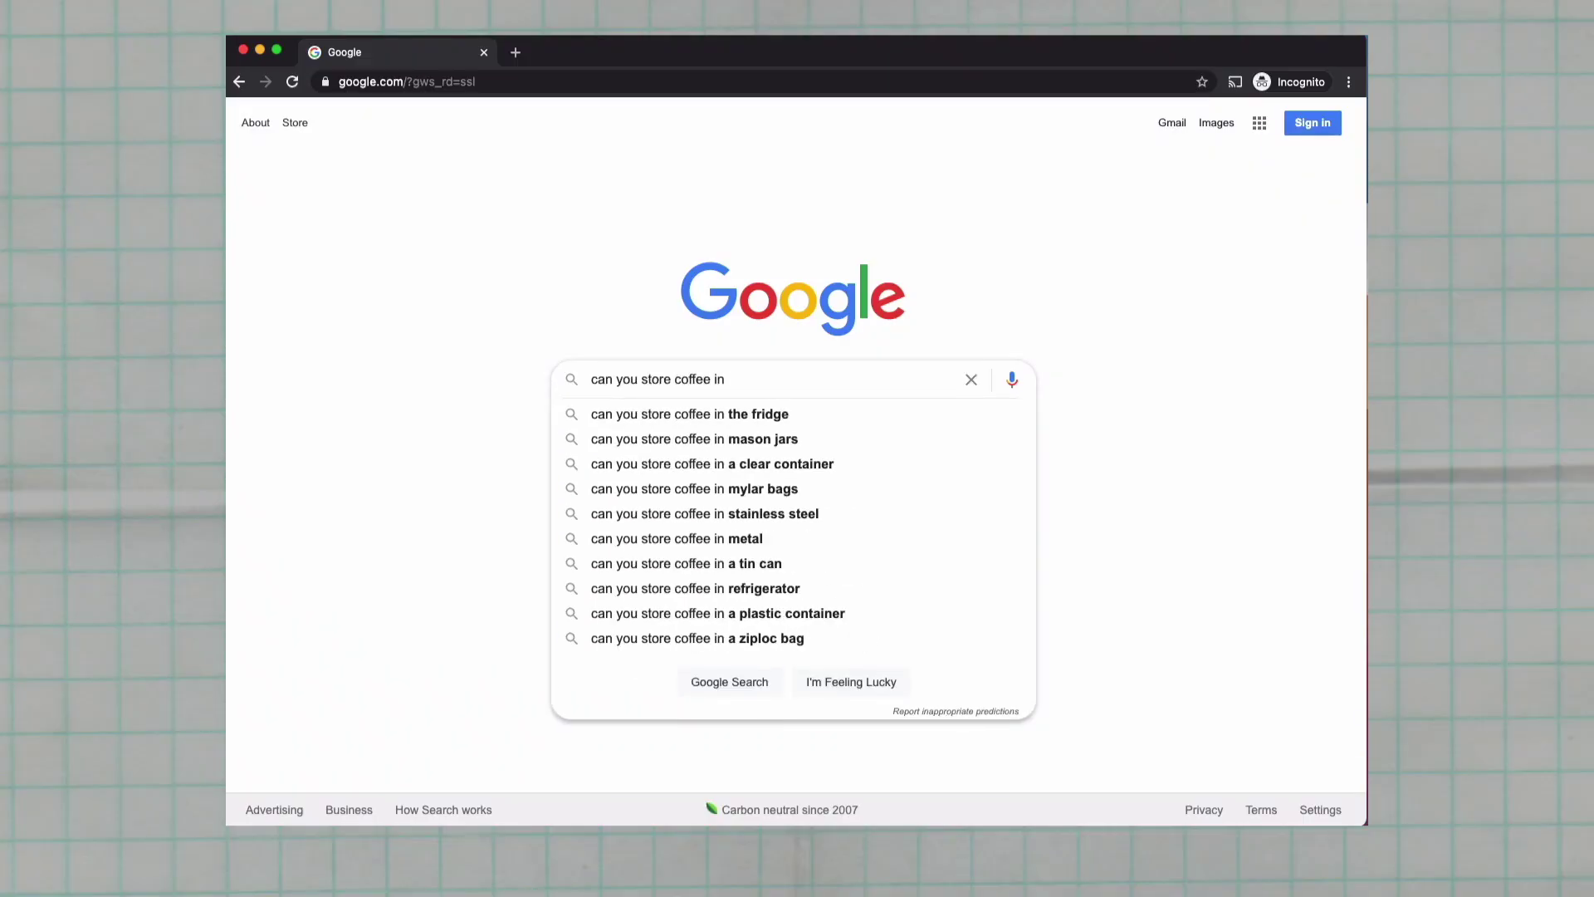
# Step: Search Google for whether coffee can be stored in the freezer and scroll through the results
pyautogui.write('ly ruining it complete')
pyautogui.press('Return')
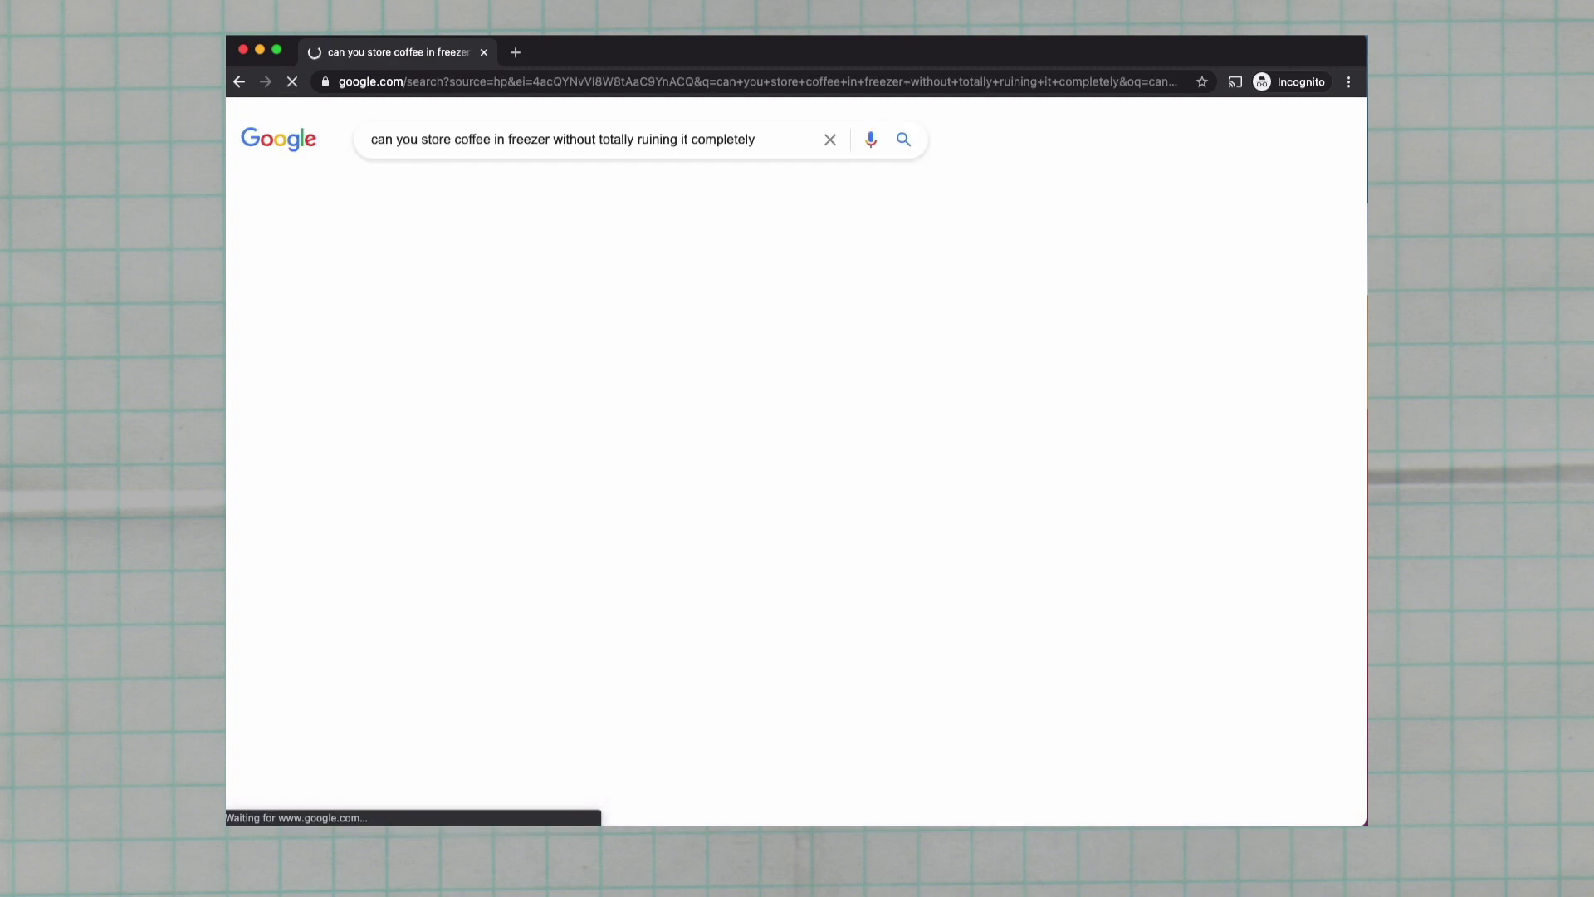
pyautogui.scroll(-4, 725, 510)
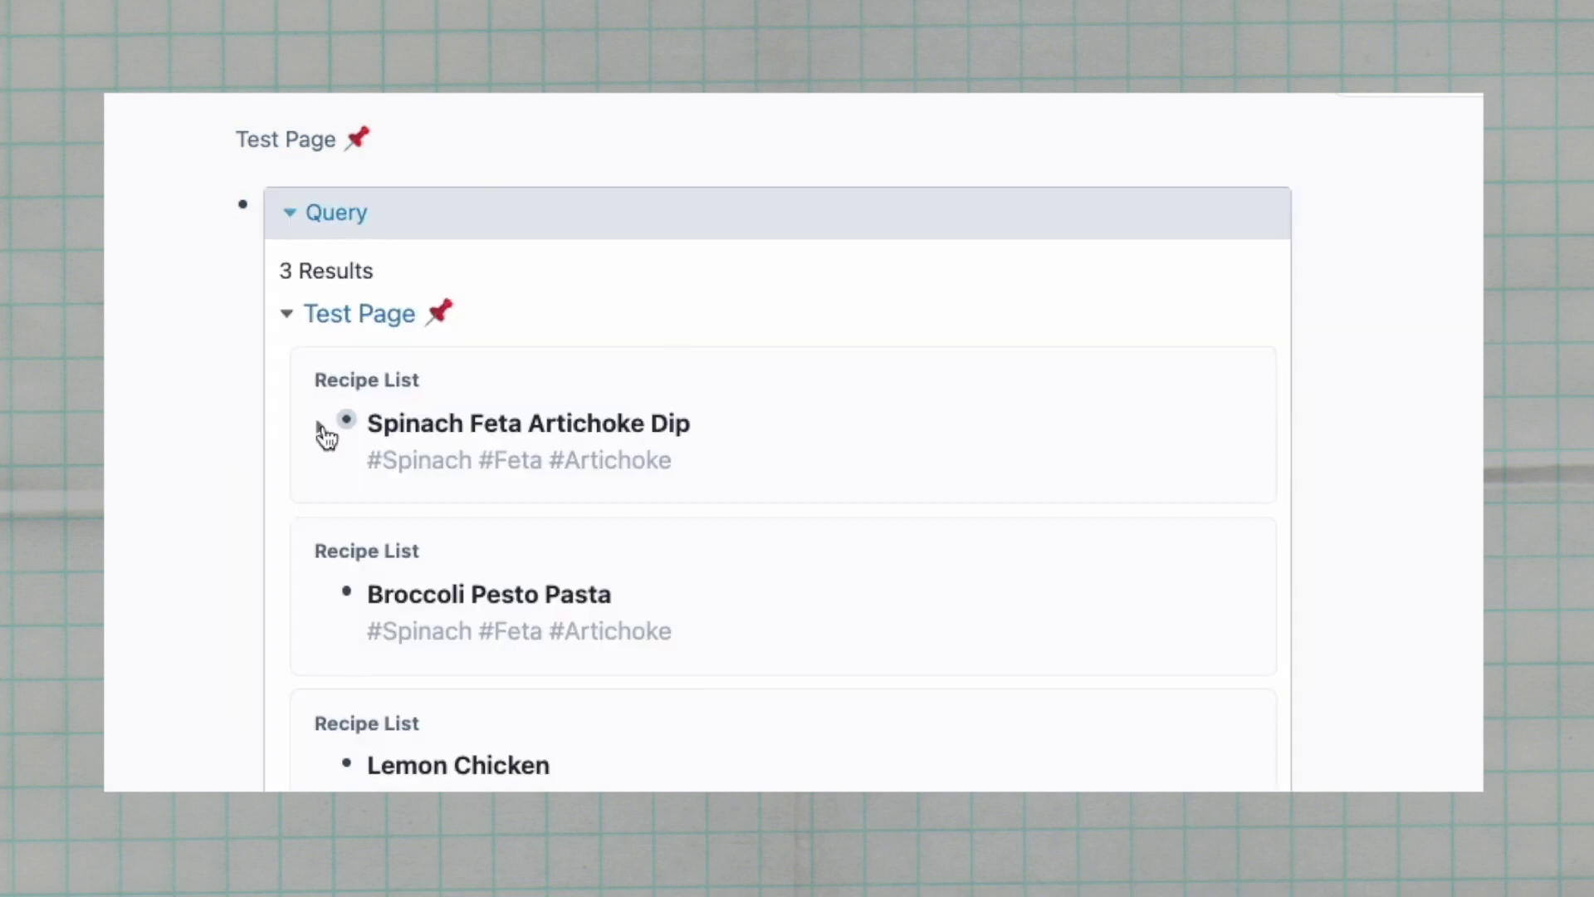
# Step: Scroll down to view the baked-dip photo under Spinach Feta Artichoke Dip in the query results
pyautogui.scroll(-5, 772, 449)
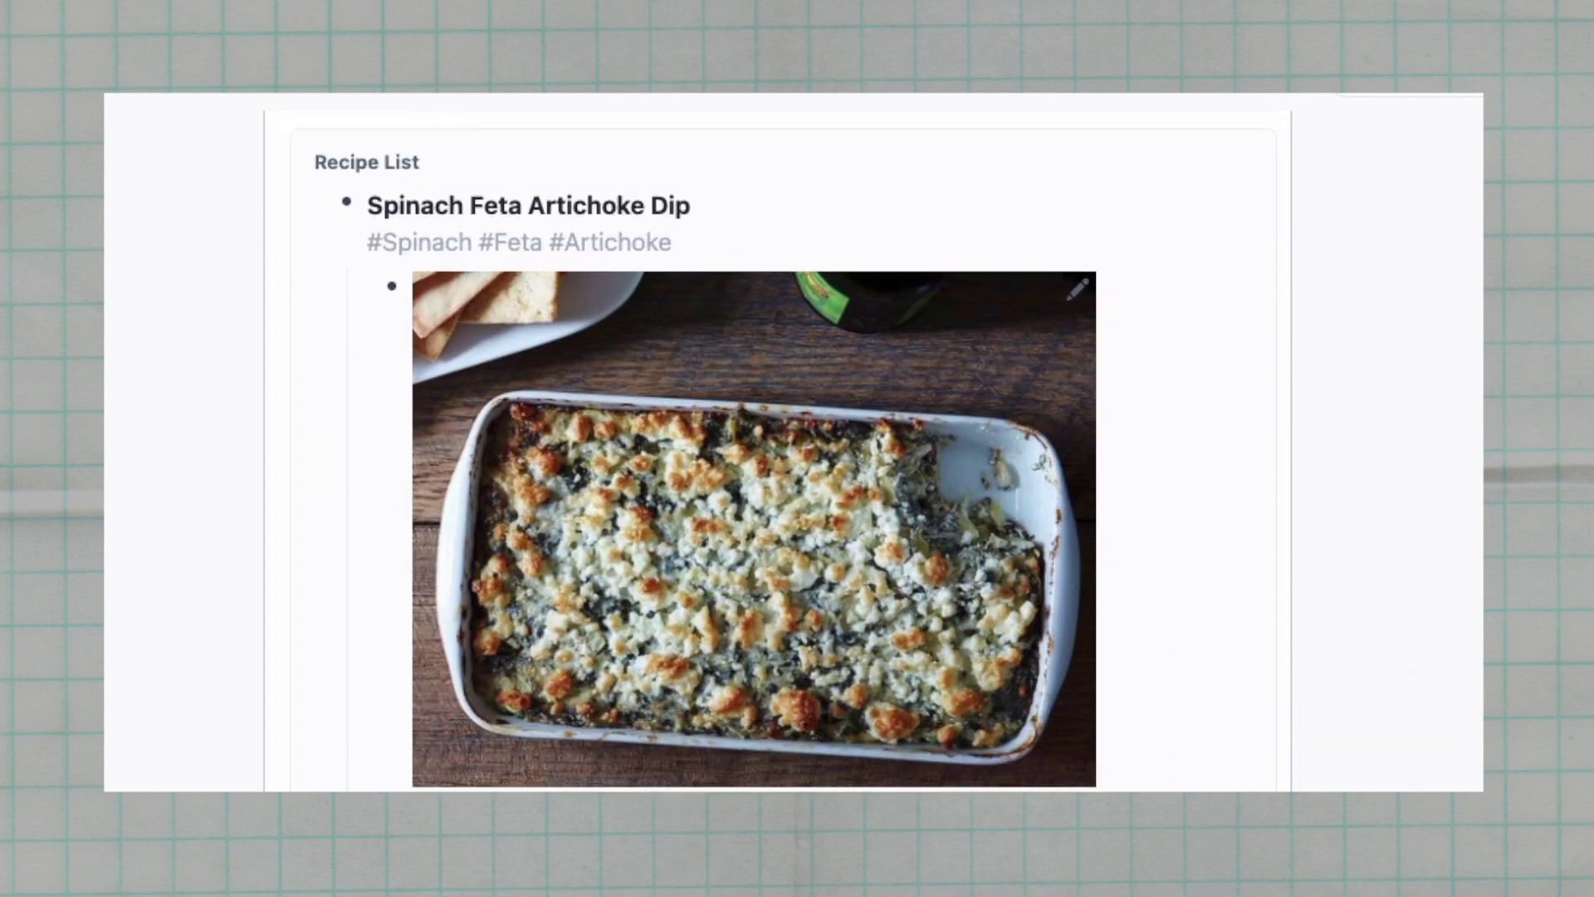